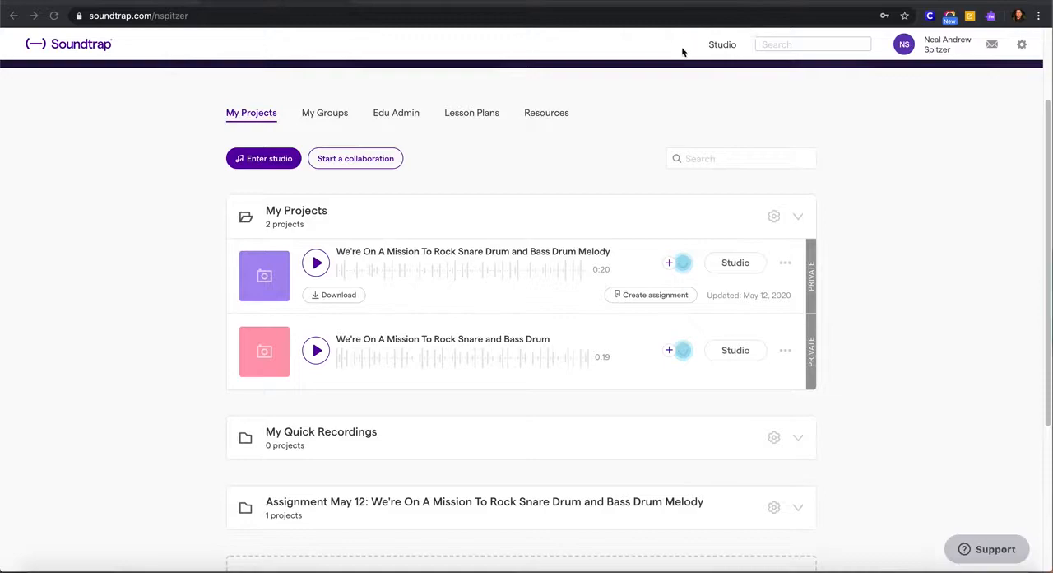
- Start a new music project in the studio and look through the instrument categories offered for a new track
{"action": "left_click", "coordinate": [722, 45]}
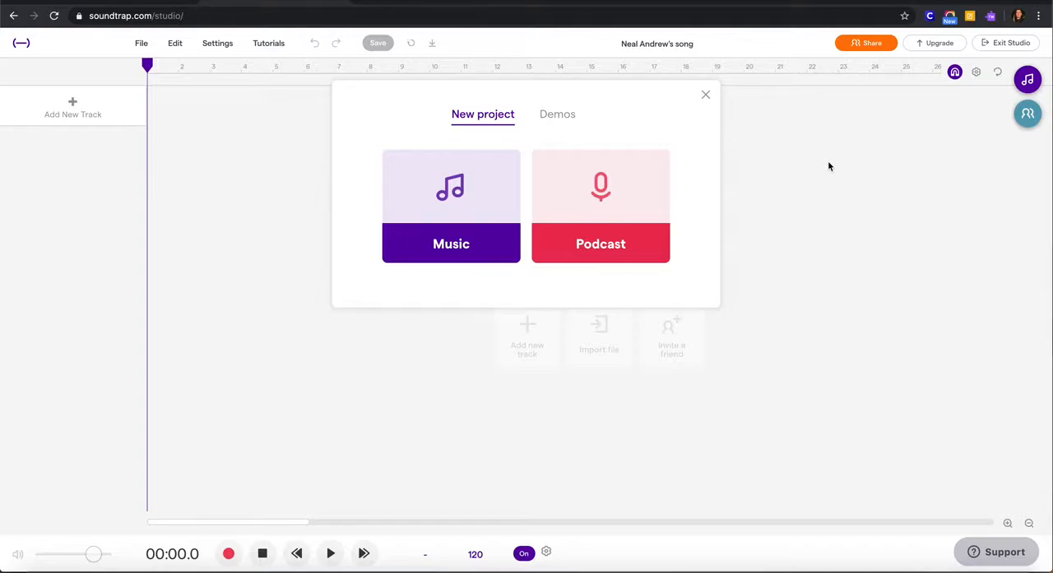
{"action": "left_click", "coordinate": [444, 217]}
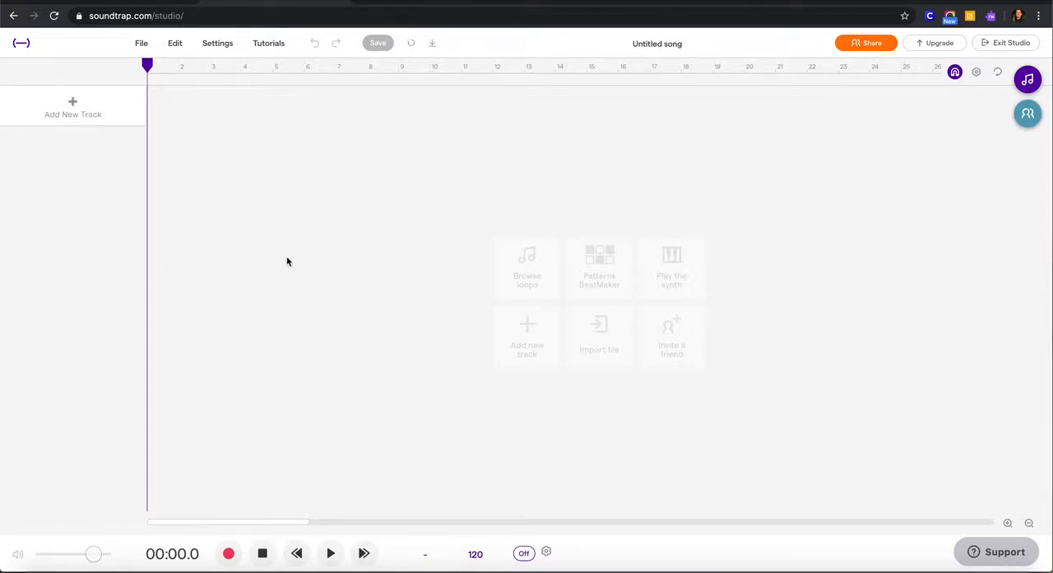
{"action": "left_click", "coordinate": [522, 348]}
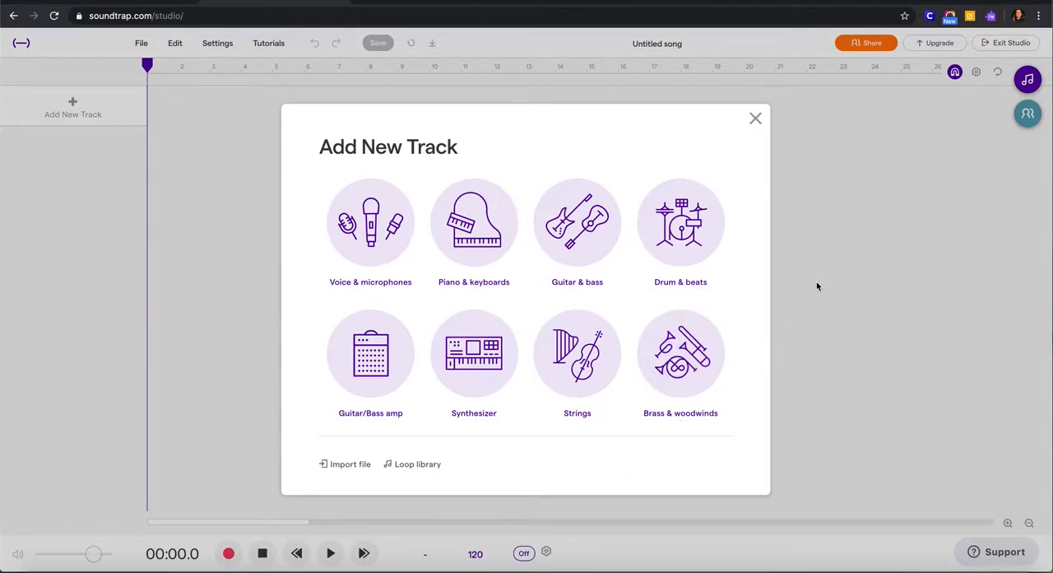
{"action": "left_click", "coordinate": [755, 122]}
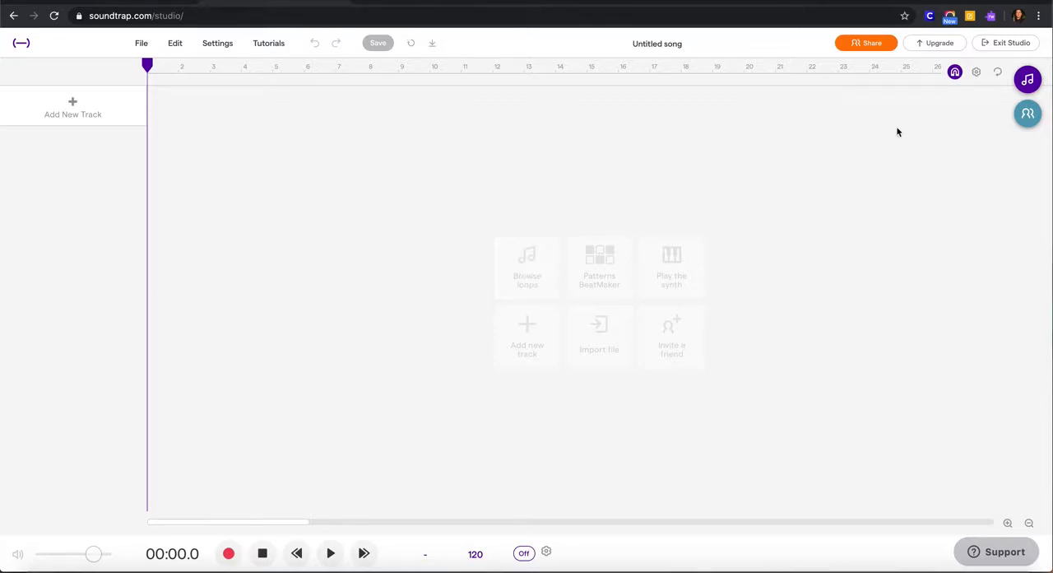
- Open the loop library and preview the featured loop Bass - Brut 1
{"action": "left_click", "coordinate": [1028, 80]}
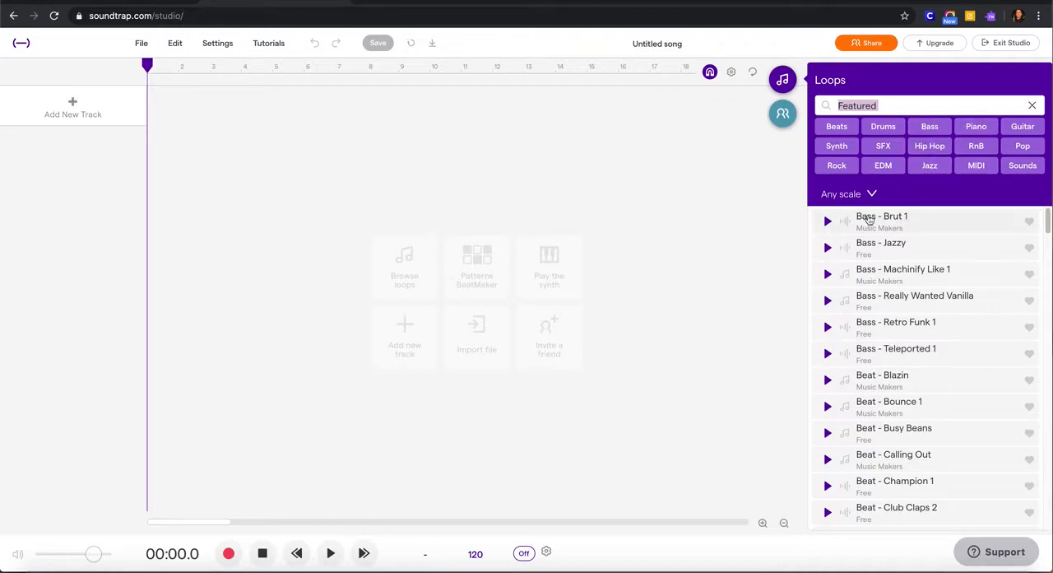
{"action": "left_click", "coordinate": [828, 222]}
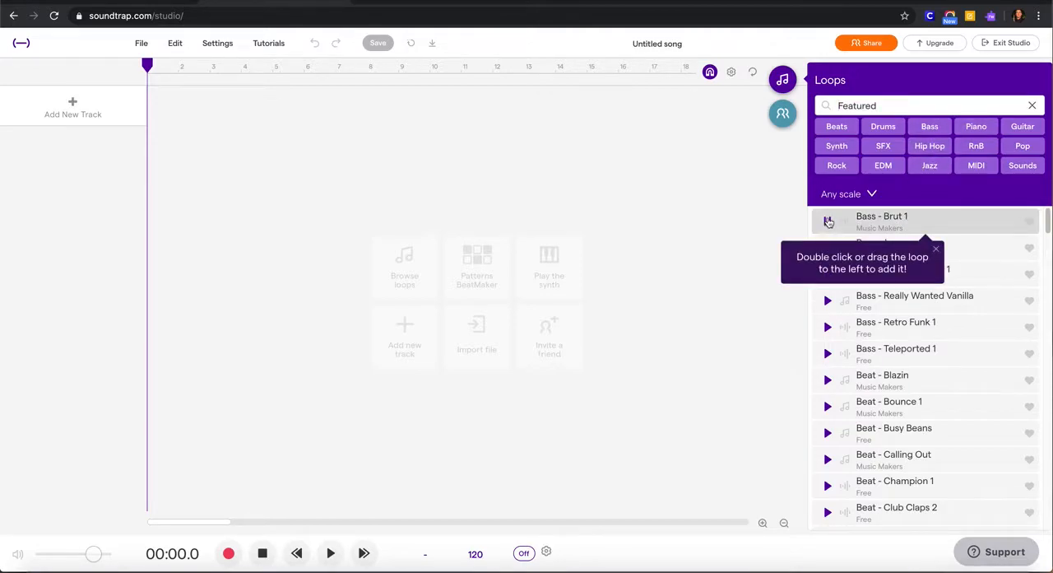
{"action": "left_click", "coordinate": [828, 222]}
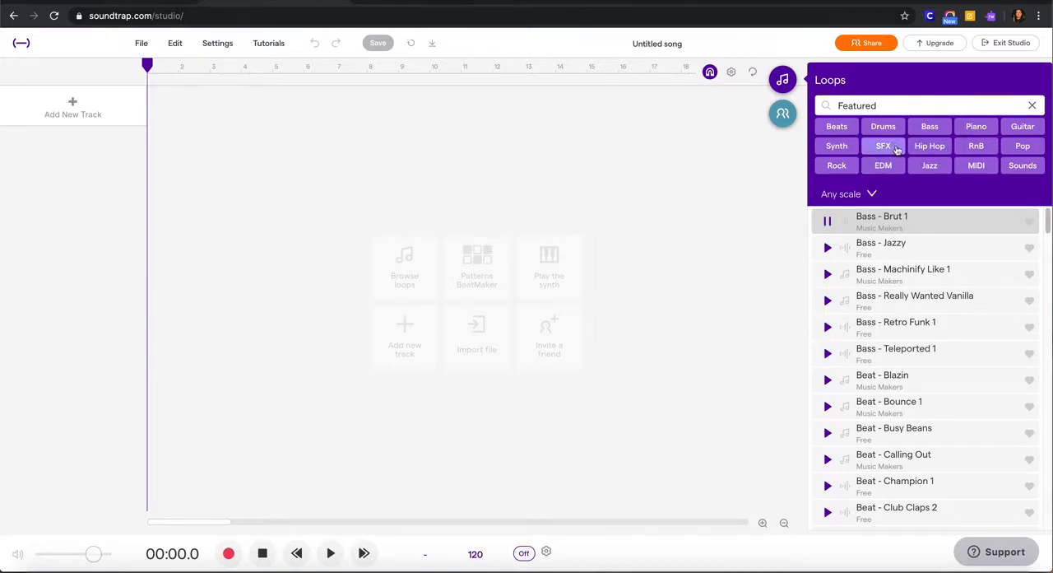
- Filter the loops by Hip Hop and preview Bass - 808 2 and Bass - Baby Gorilla Bone before closing the library
{"action": "left_click", "coordinate": [927, 152]}
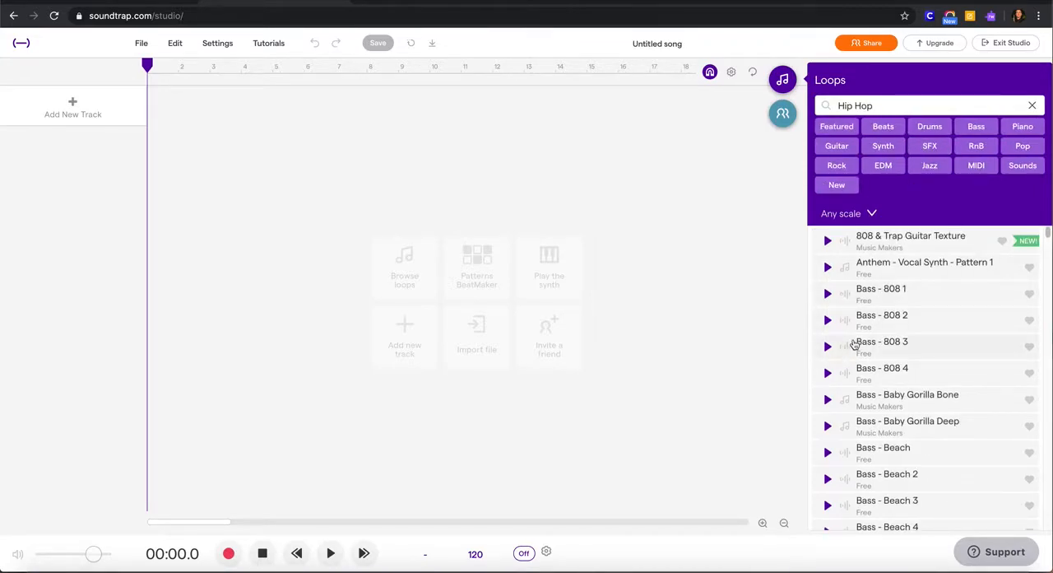
{"action": "left_click", "coordinate": [834, 324]}
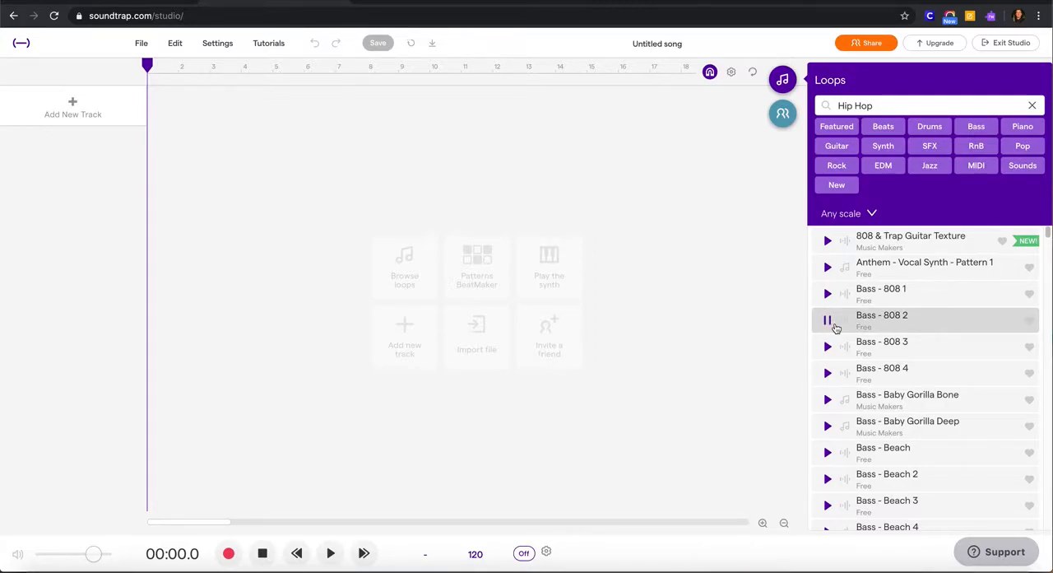
{"action": "left_click", "coordinate": [829, 400]}
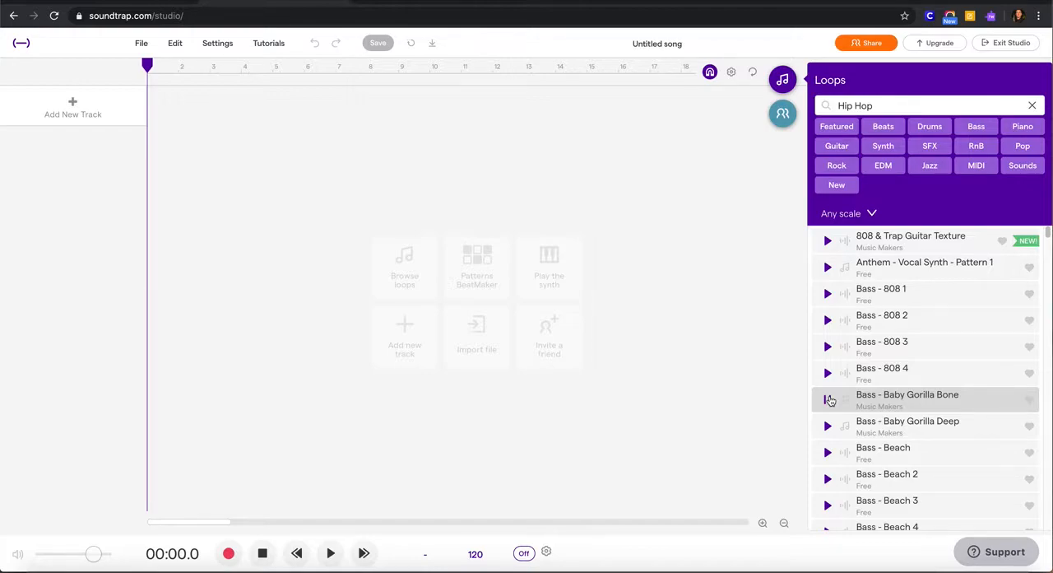
{"action": "left_click", "coordinate": [783, 81]}
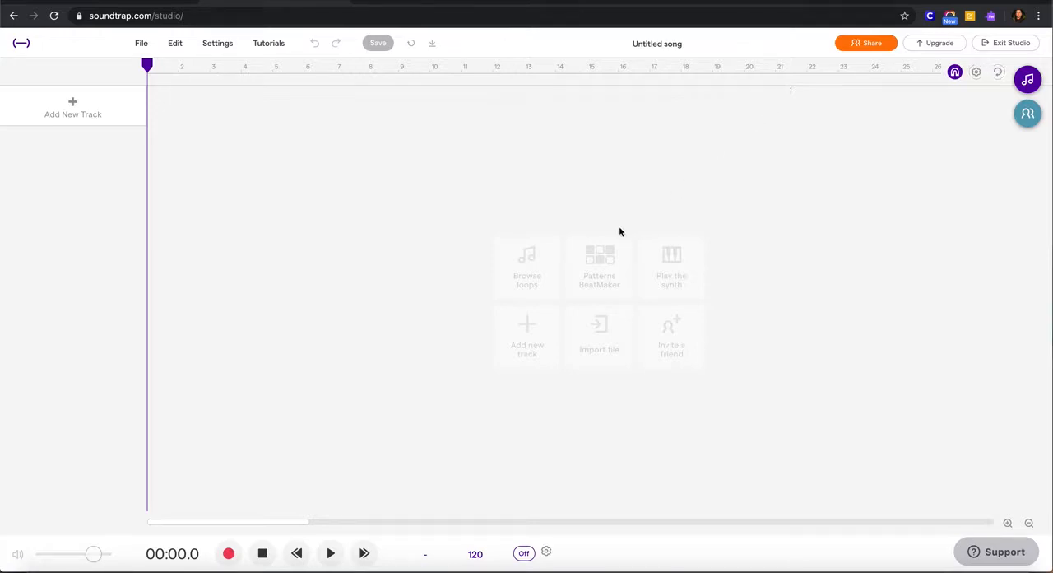
- Add a Patterns BeatMaker drum track and briefly play its empty pattern
{"action": "left_click", "coordinate": [605, 267]}
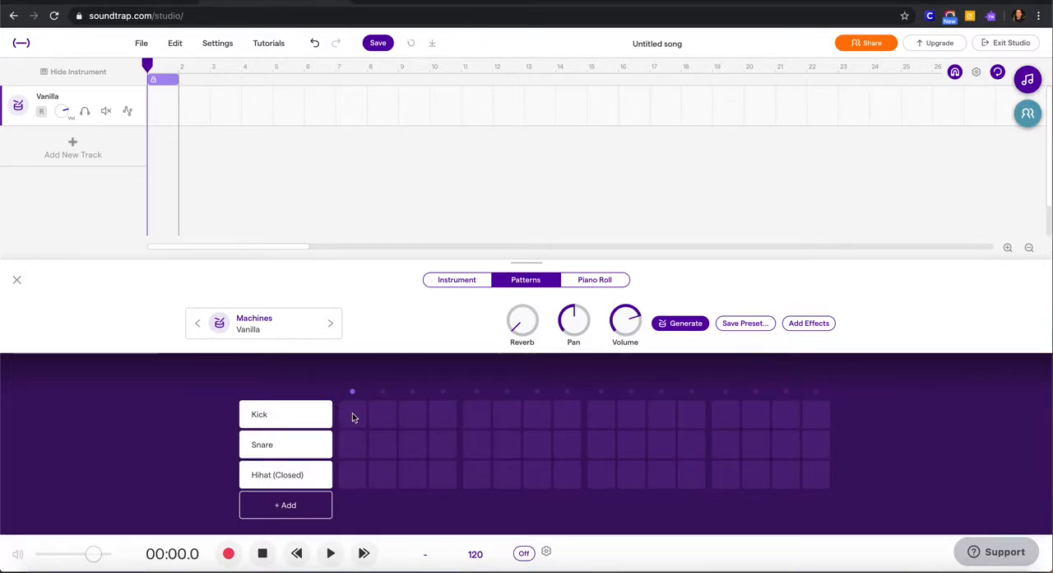
{"action": "key", "text": "space"}
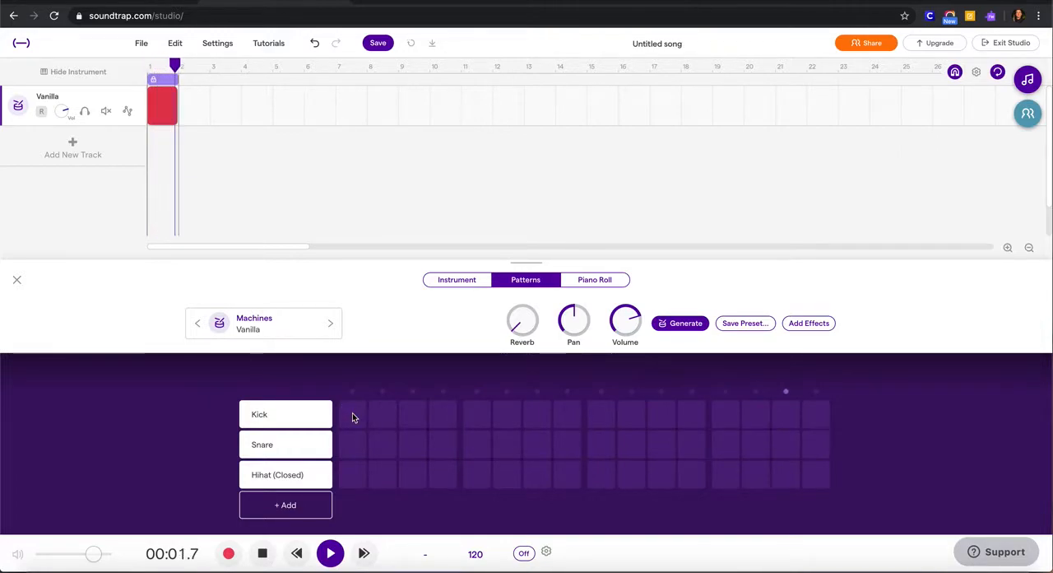
{"action": "key", "text": "space"}
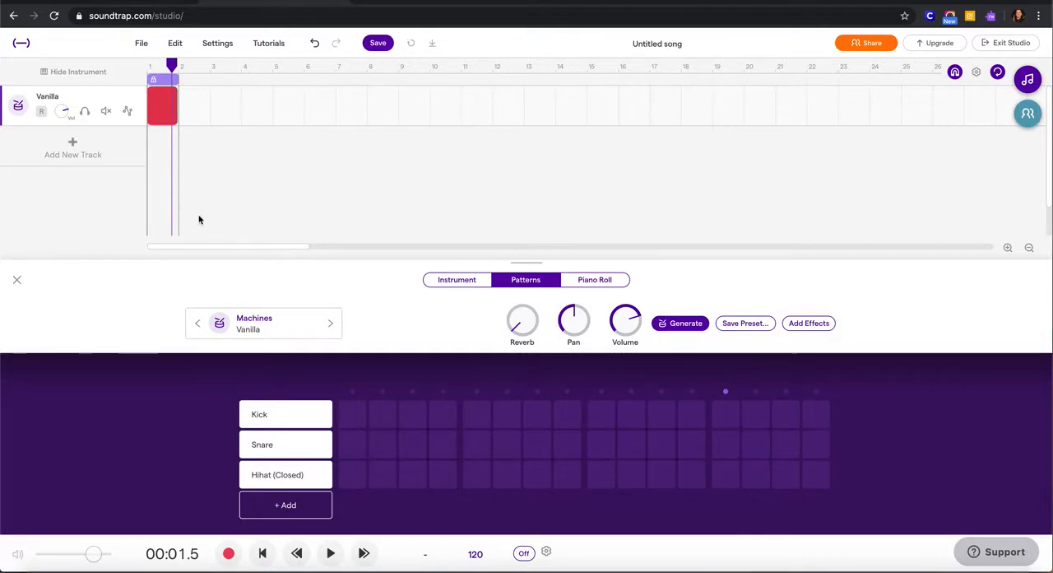
- Place Kick hits on steps 1, 3, 9 and 11 and Snare hits on steps 5 and 13, and play the beat
{"action": "left_click", "coordinate": [351, 417]}
{"action": "left_click", "coordinate": [414, 420]}
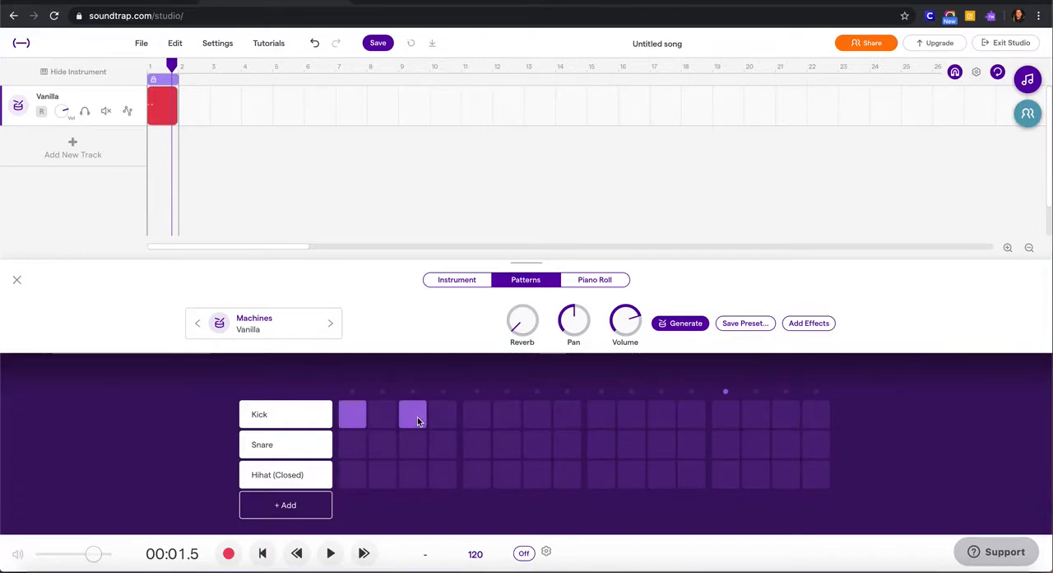
{"action": "left_click", "coordinate": [478, 445]}
{"action": "left_click", "coordinate": [604, 410]}
{"action": "left_click", "coordinate": [657, 416]}
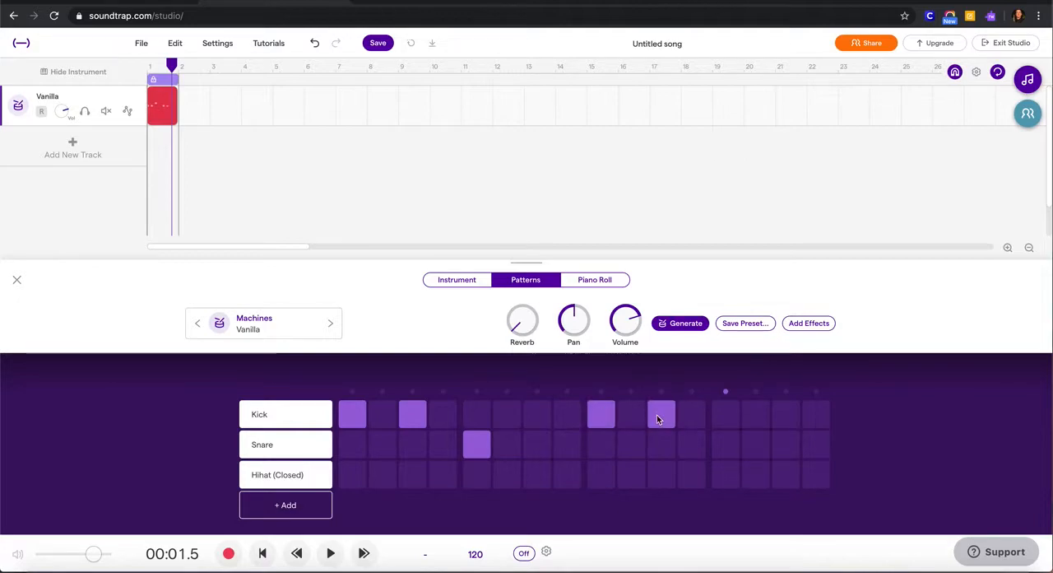
{"action": "left_click", "coordinate": [728, 446]}
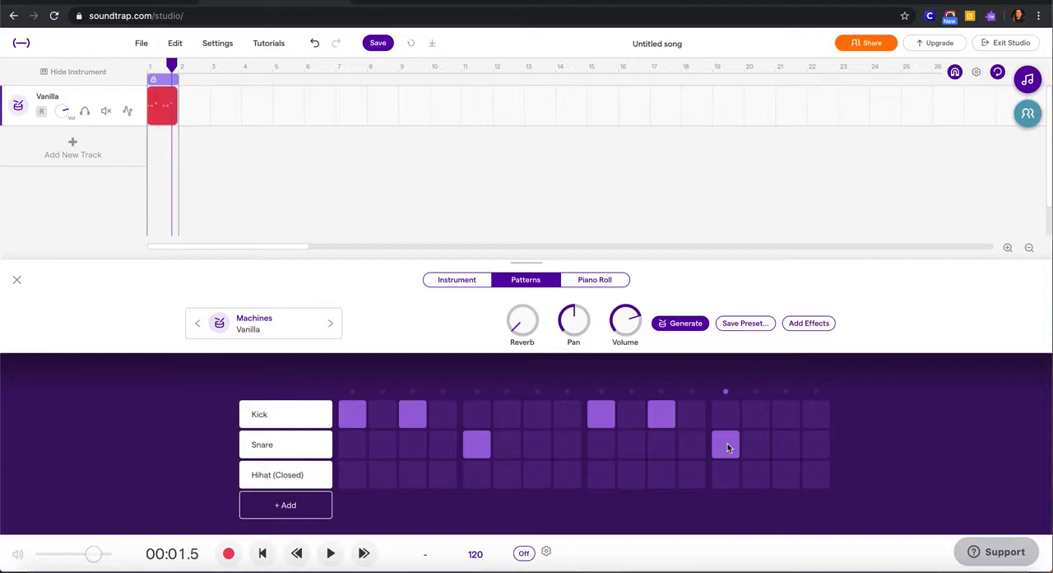
{"action": "key", "text": "space"}
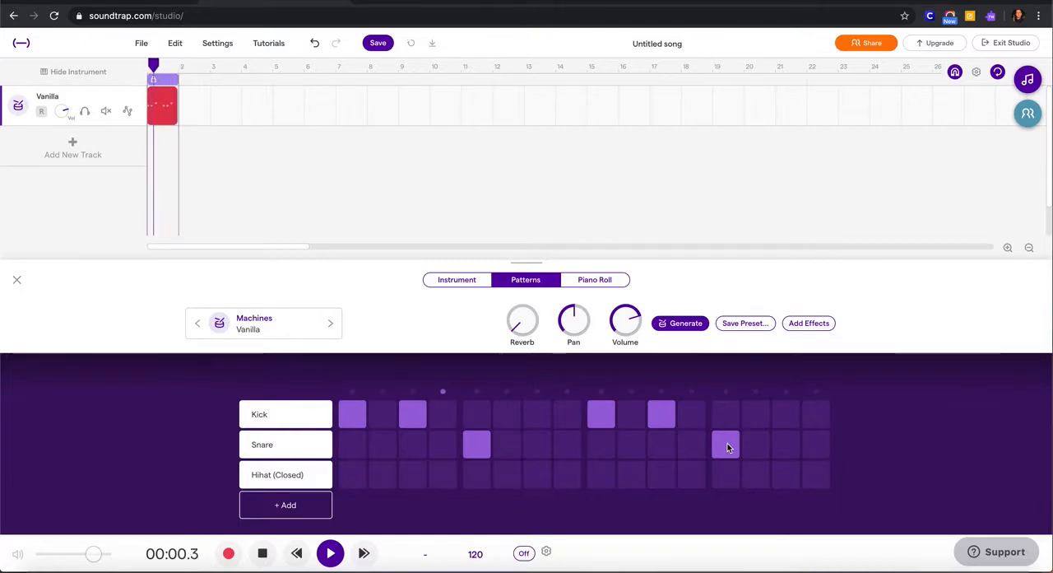
{"action": "key", "text": "space"}
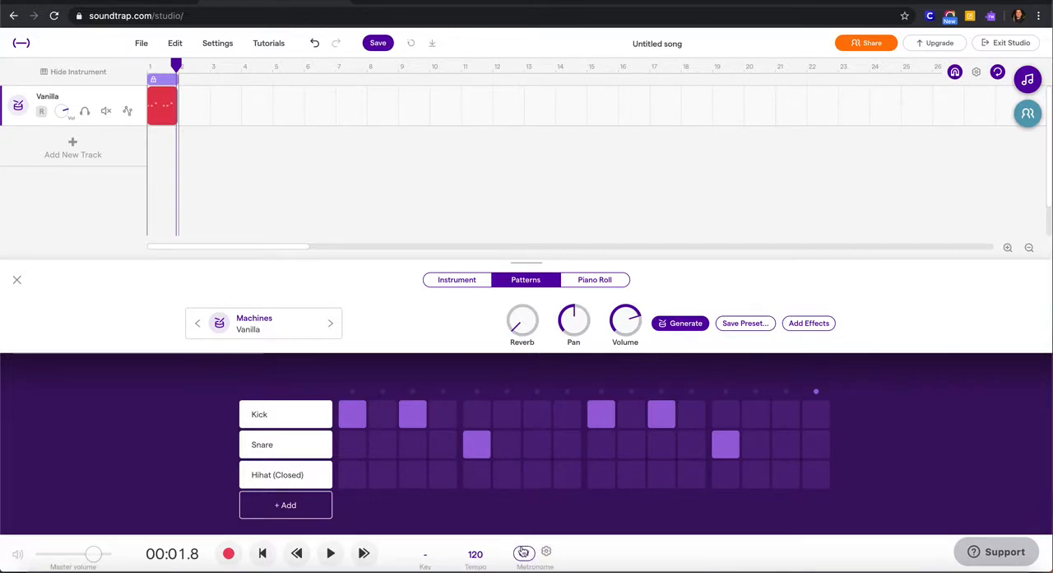
- Set the project tempo to 96 BPM and play the pattern with the metronome turned on
{"action": "left_click", "coordinate": [477, 555]}
{"action": "left_click", "coordinate": [478, 489]}
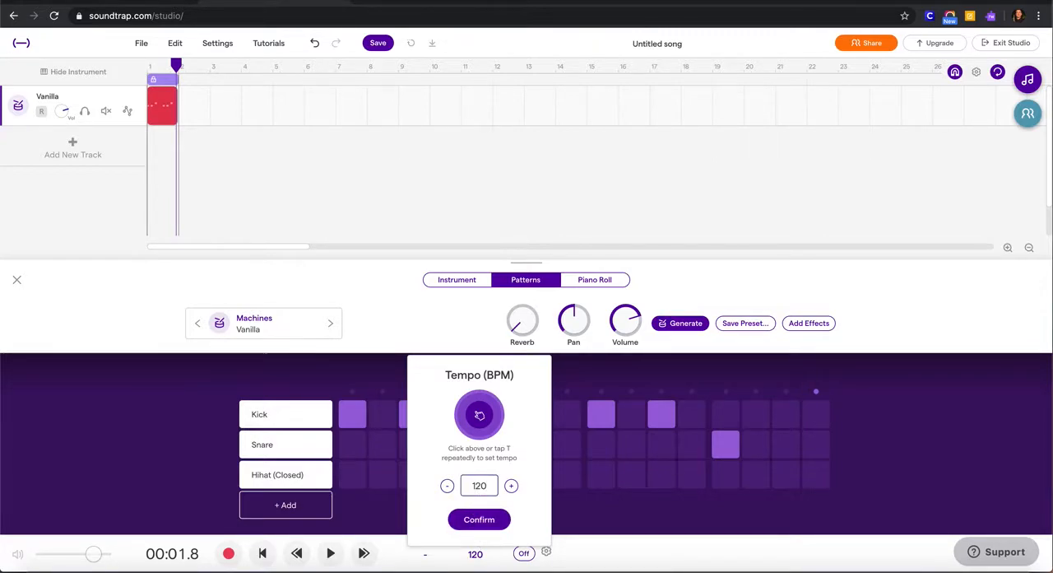
{"action": "key", "text": "BackSpace"}
{"action": "key", "text": "BackSpace"}
{"action": "key", "text": "BackSpace"}
{"action": "type", "text": "96"}
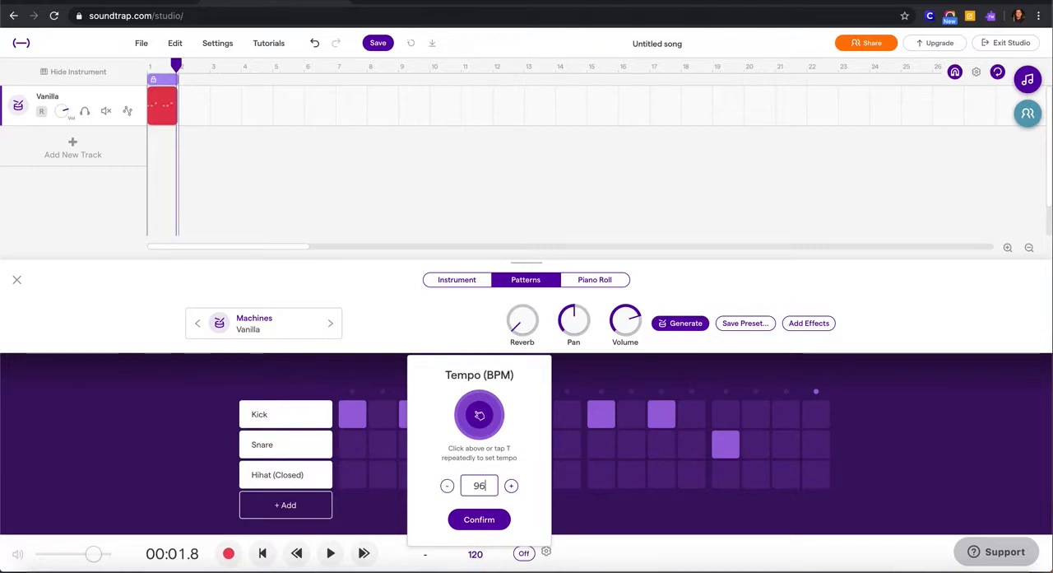
{"action": "left_click", "coordinate": [480, 521]}
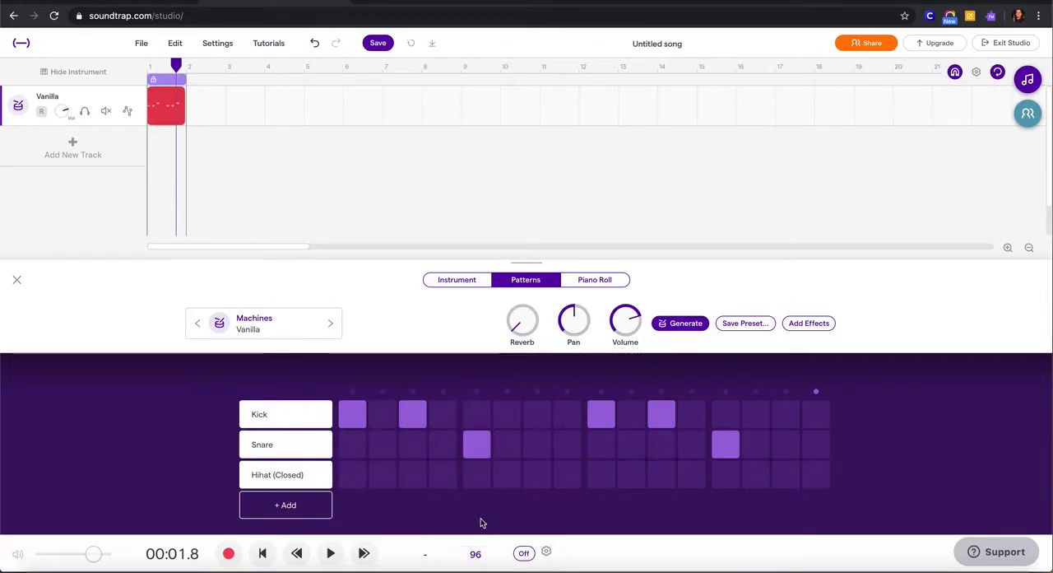
{"action": "left_click", "coordinate": [524, 554]}
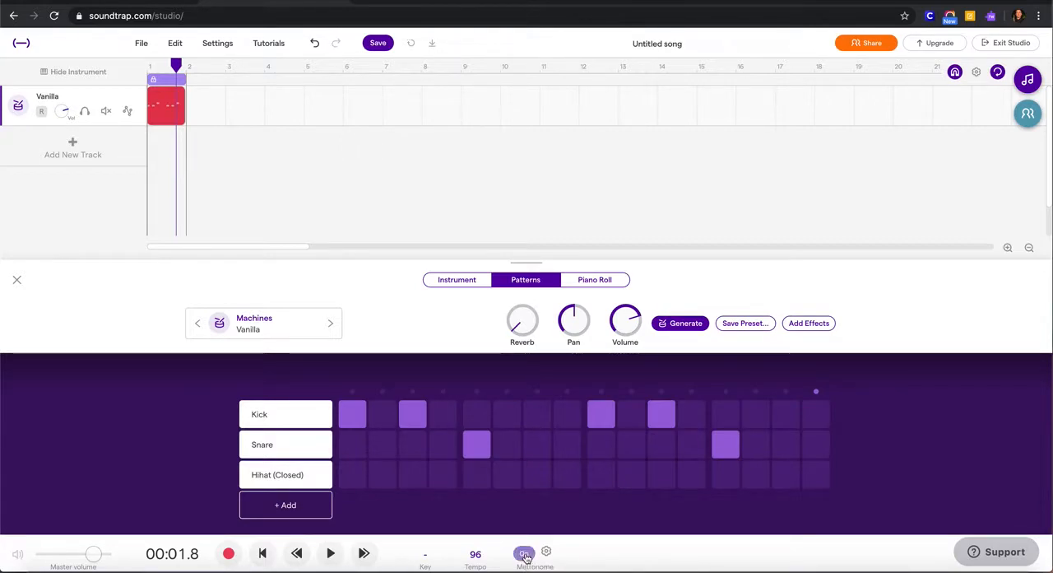
{"action": "key", "text": "space"}
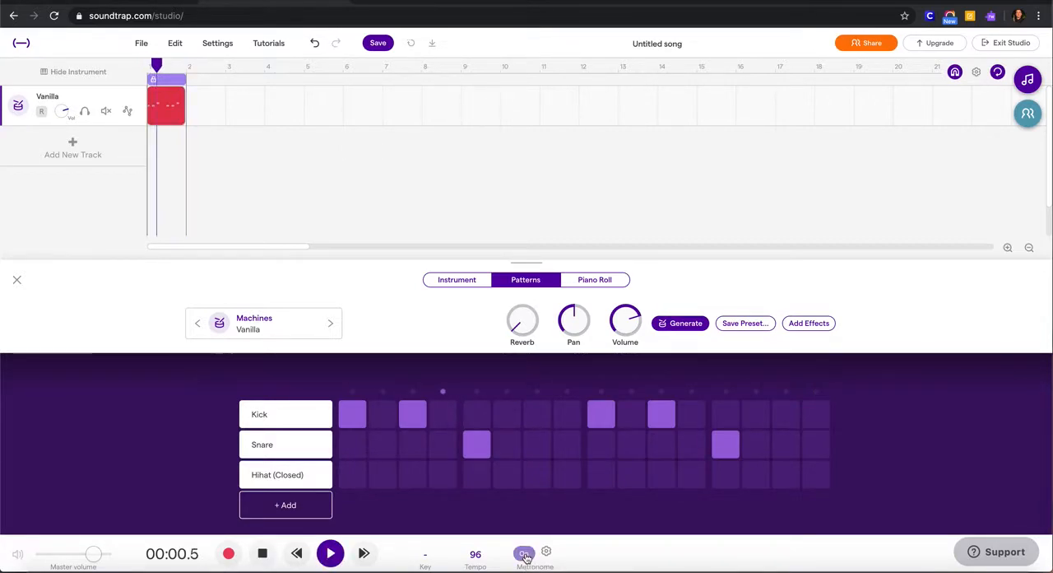
- Clear all the Kick and Snare hits from the pattern while it plays
{"action": "left_click", "coordinate": [351, 421]}
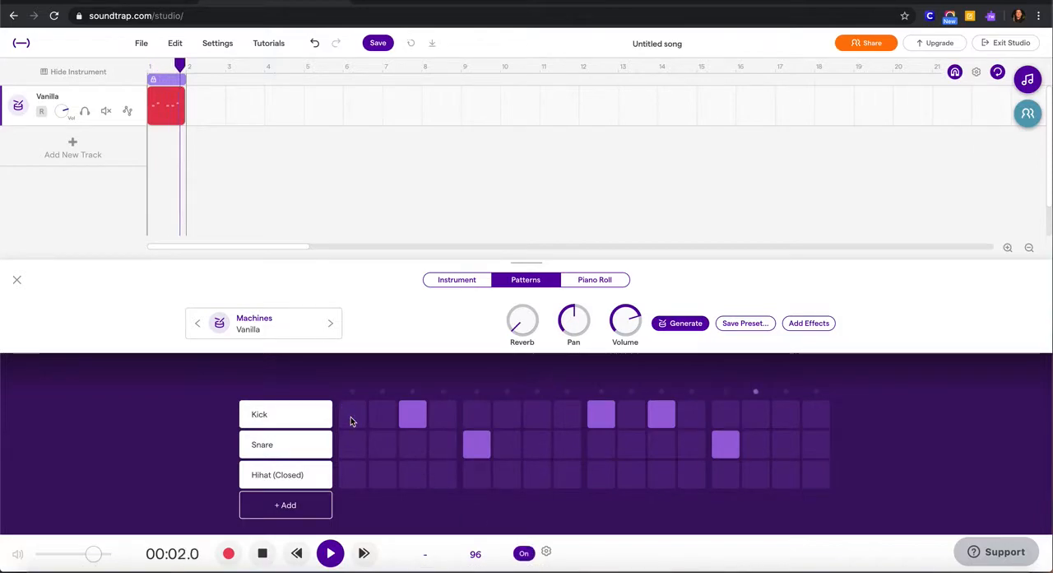
{"action": "left_click", "coordinate": [413, 414]}
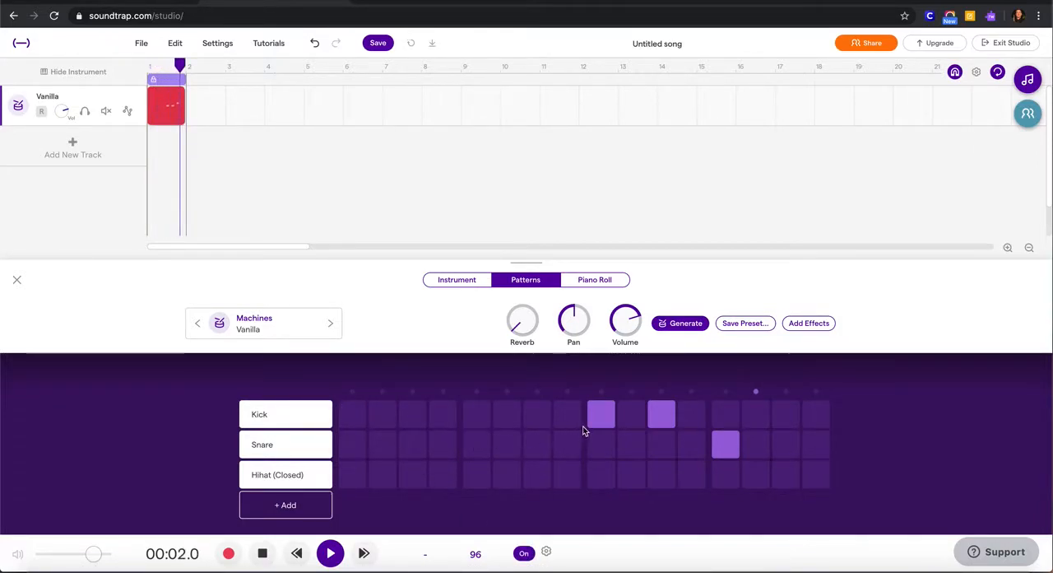
{"action": "left_click", "coordinate": [722, 446]}
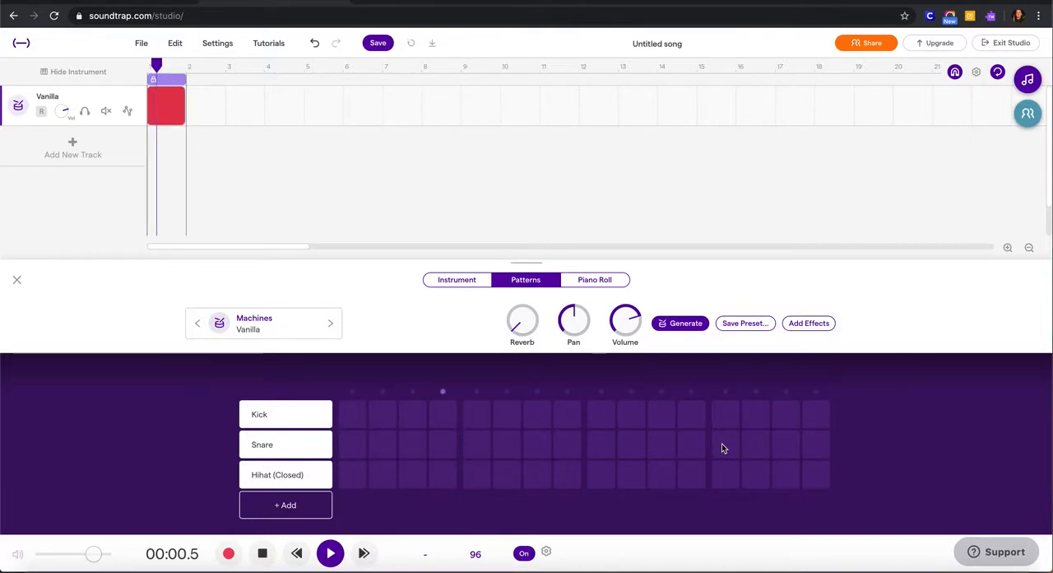
- Try the Hihat sound for the metronome and switch it back to Clave
{"action": "left_click", "coordinate": [547, 553]}
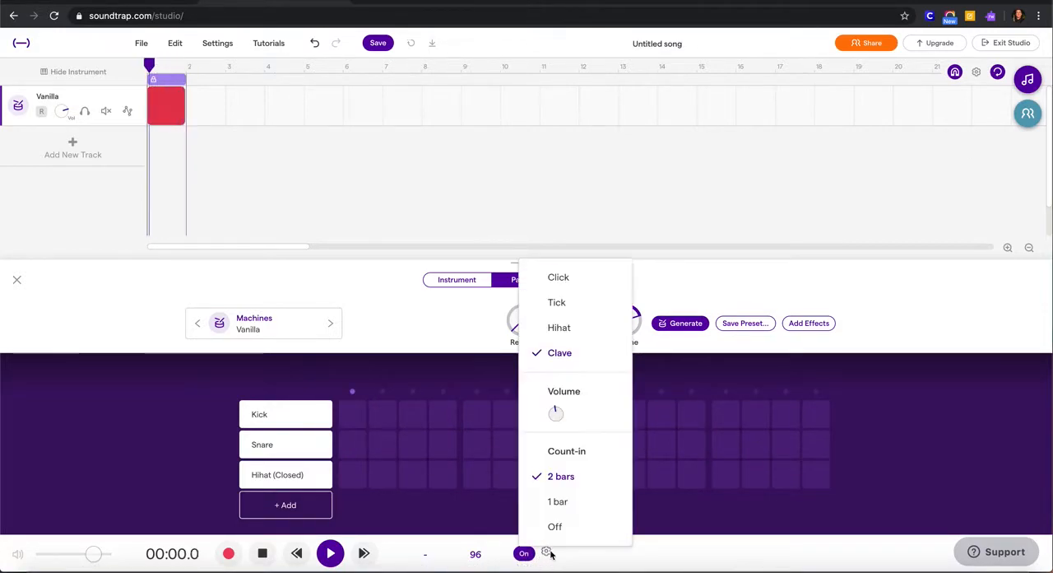
{"action": "left_click", "coordinate": [578, 328]}
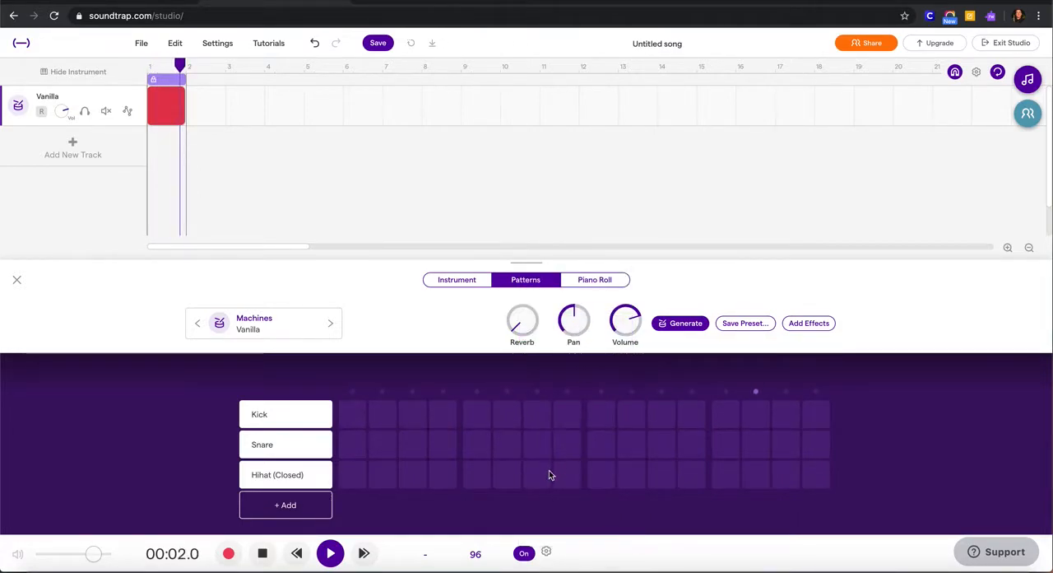
{"action": "left_click", "coordinate": [545, 553]}
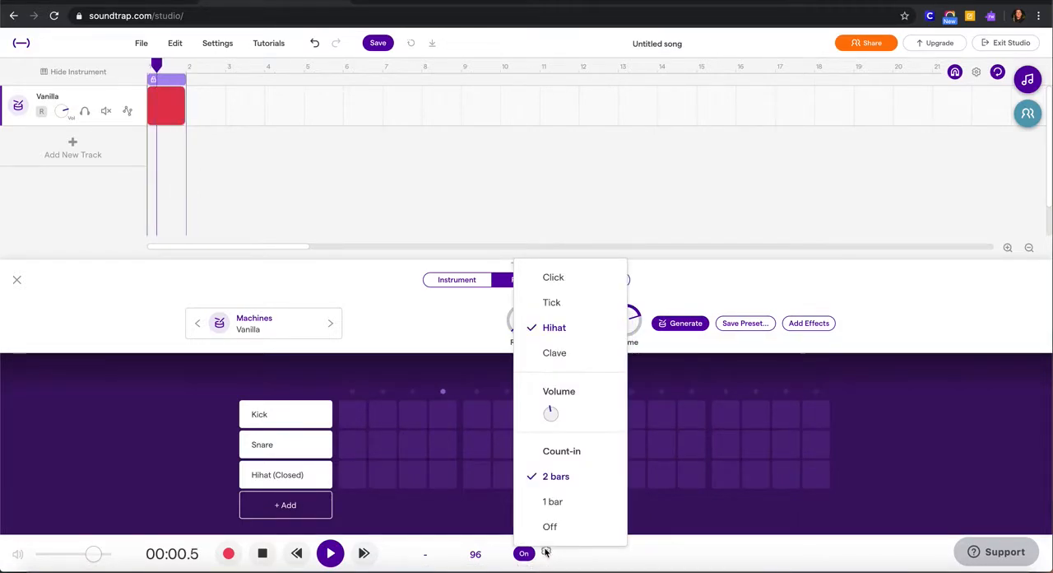
{"action": "left_click", "coordinate": [562, 352]}
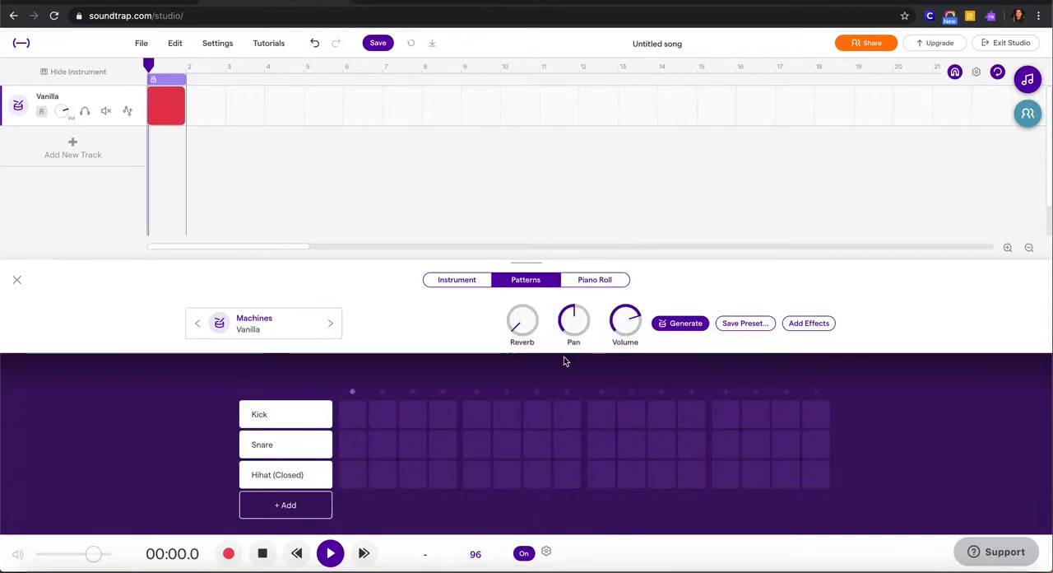
{"action": "left_click", "coordinate": [545, 552]}
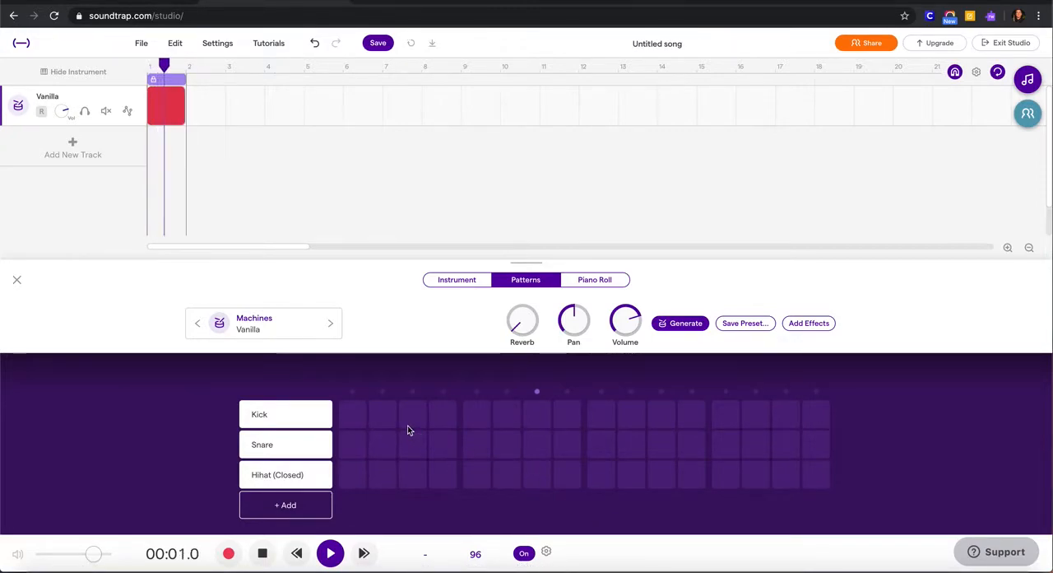
- Fill the empty pattern with Kick hits on steps 1, 3, 9 and 11 and Snare hits on steps 5 and 13
{"action": "left_click", "coordinate": [355, 415]}
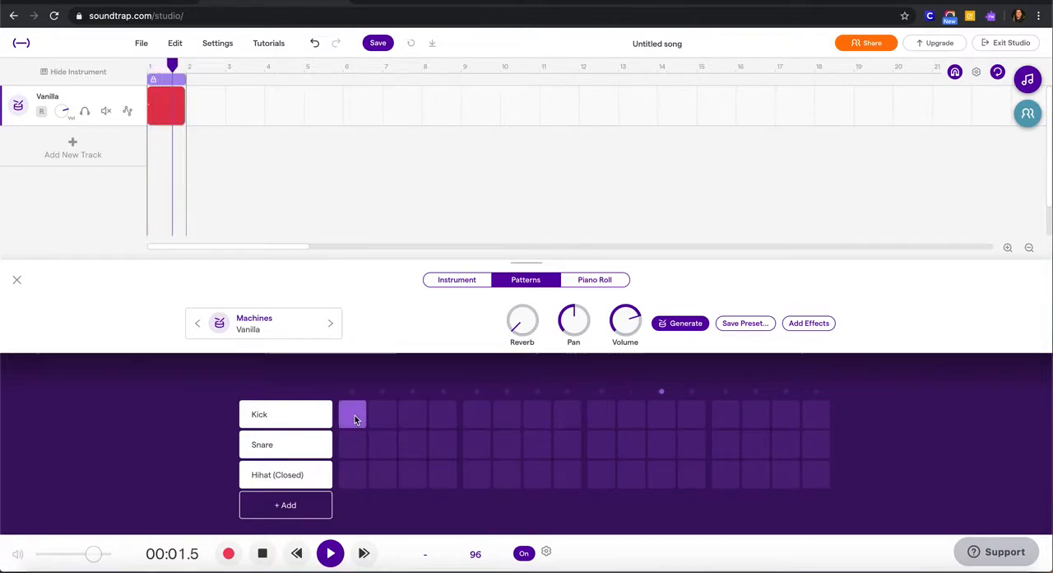
{"action": "left_click", "coordinate": [419, 418]}
{"action": "left_click", "coordinate": [478, 445]}
{"action": "left_click", "coordinate": [602, 415]}
{"action": "left_click", "coordinate": [669, 416]}
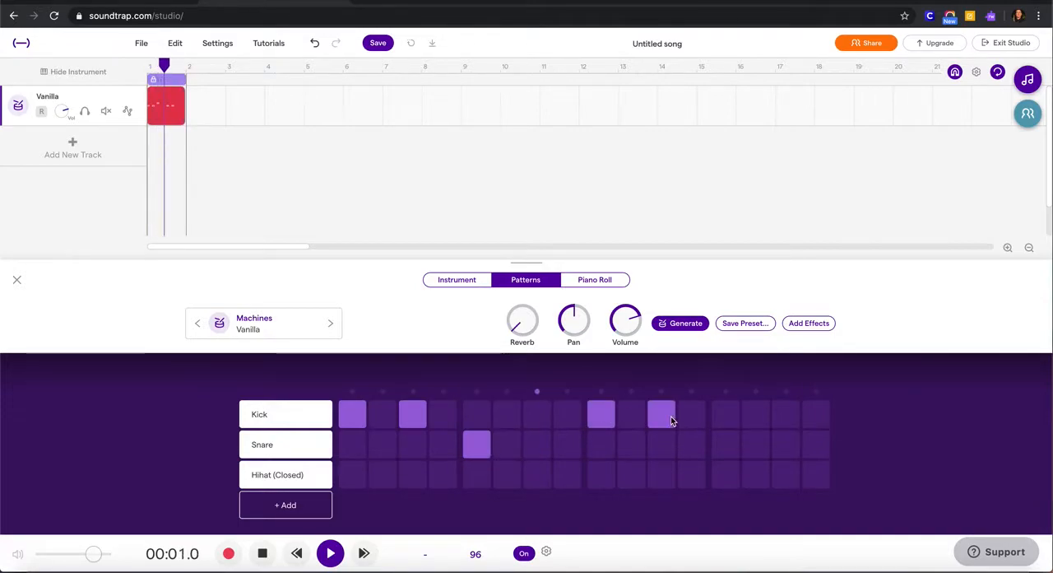
{"action": "left_click", "coordinate": [730, 443]}
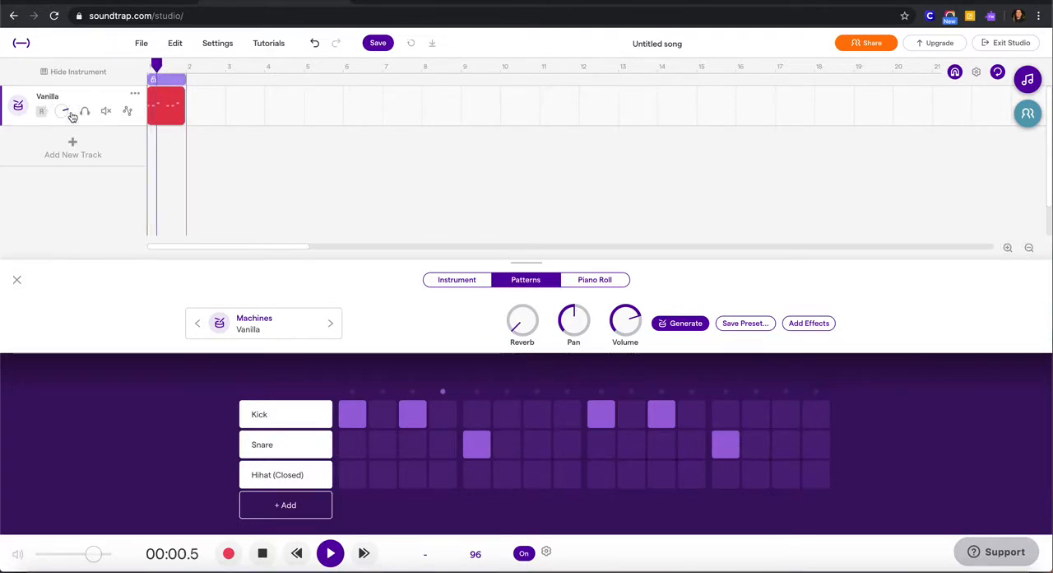
- Change the drum track's preset to the Clean Red kit and browse the remaining drum presets
{"action": "left_click", "coordinate": [255, 322]}
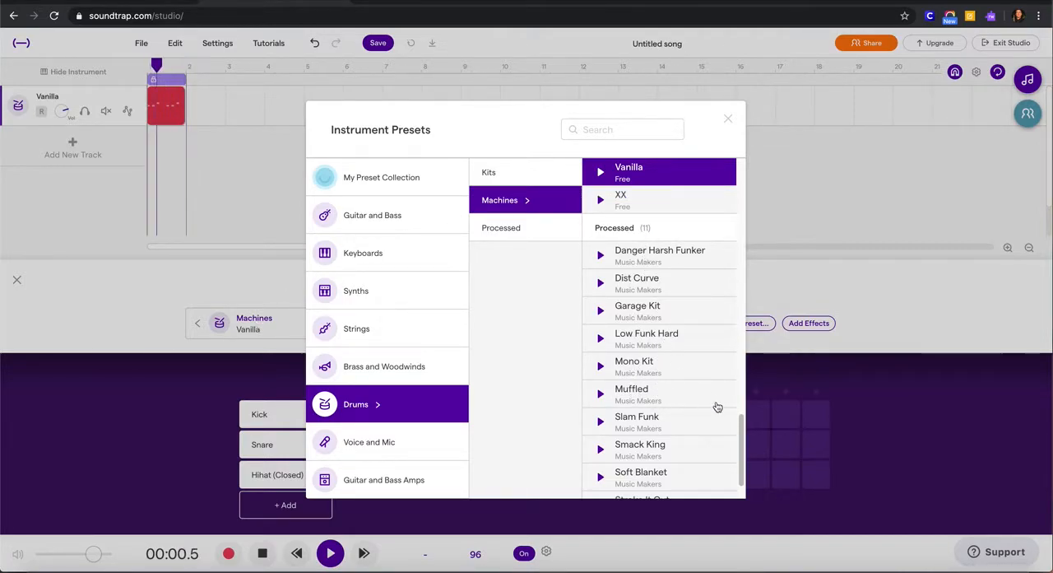
{"action": "left_click_drag", "start_coordinate": [740, 434], "coordinate": [751, 153]}
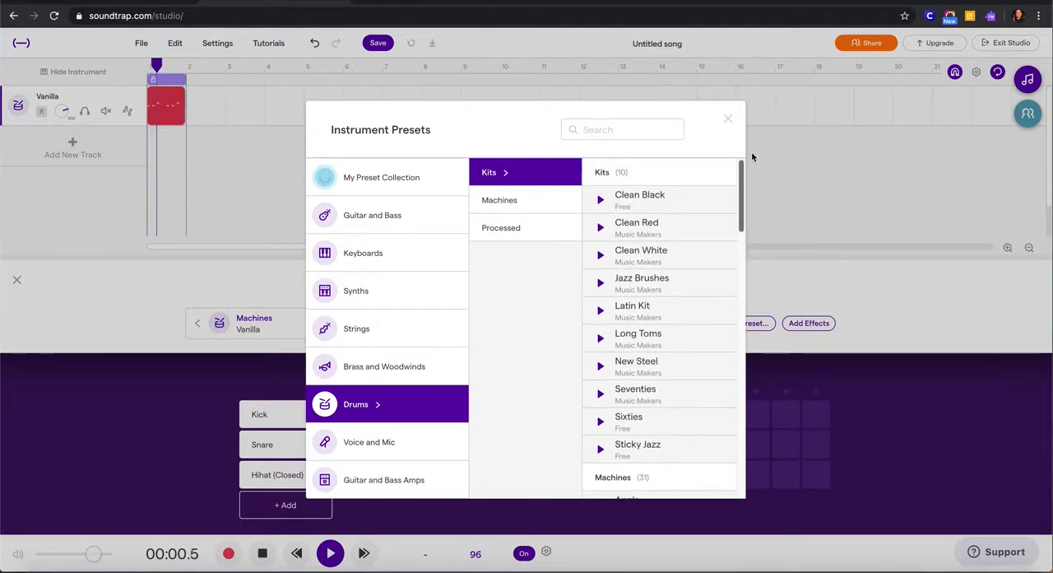
{"action": "left_click", "coordinate": [636, 226]}
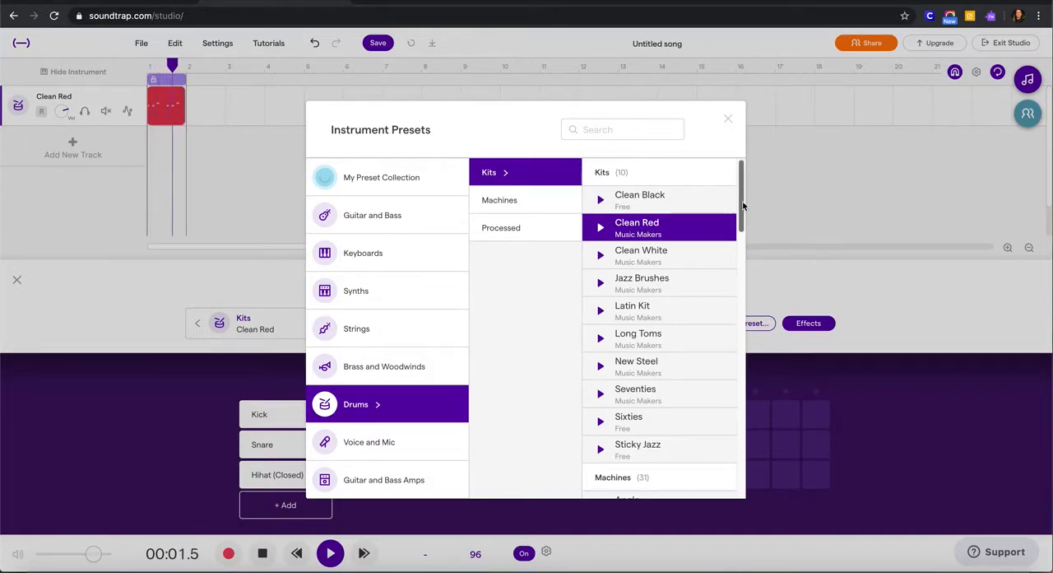
{"action": "left_click_drag", "start_coordinate": [742, 206], "coordinate": [739, 496]}
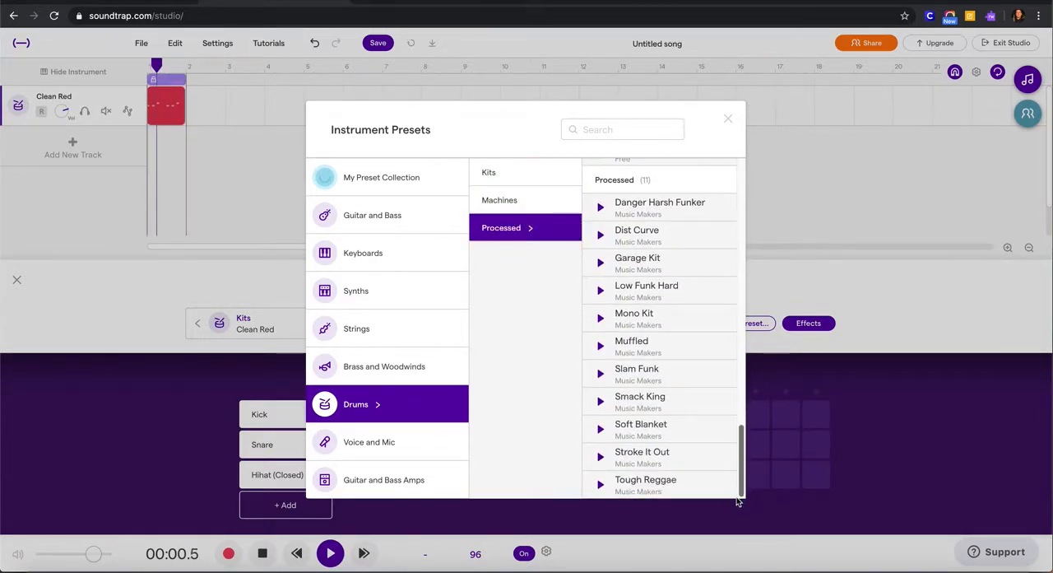
{"action": "left_click", "coordinate": [729, 121]}
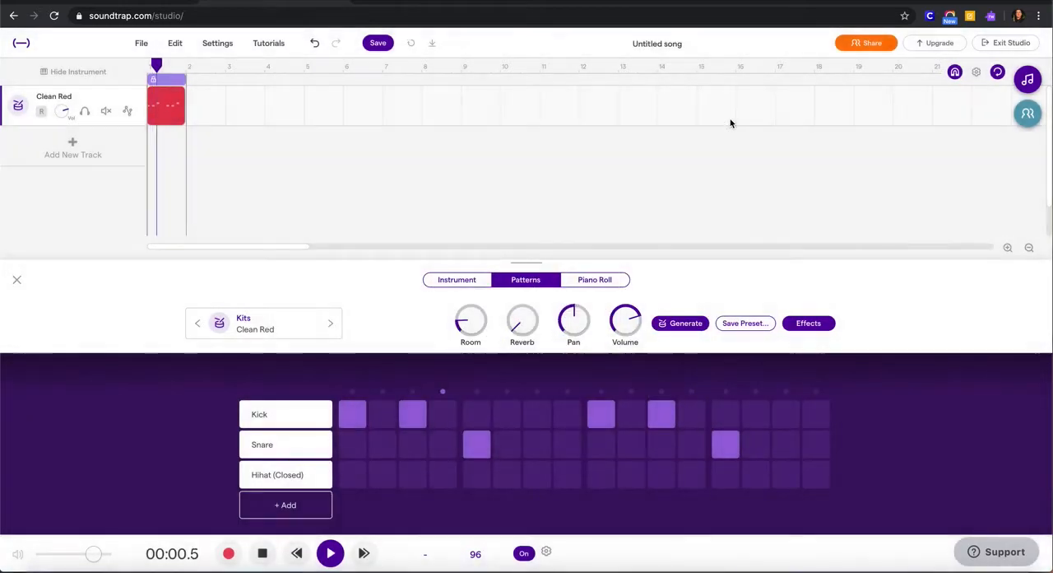
- Look over the alternative drum sounds available for the Kick row and stop playback
{"action": "left_click", "coordinate": [275, 415]}
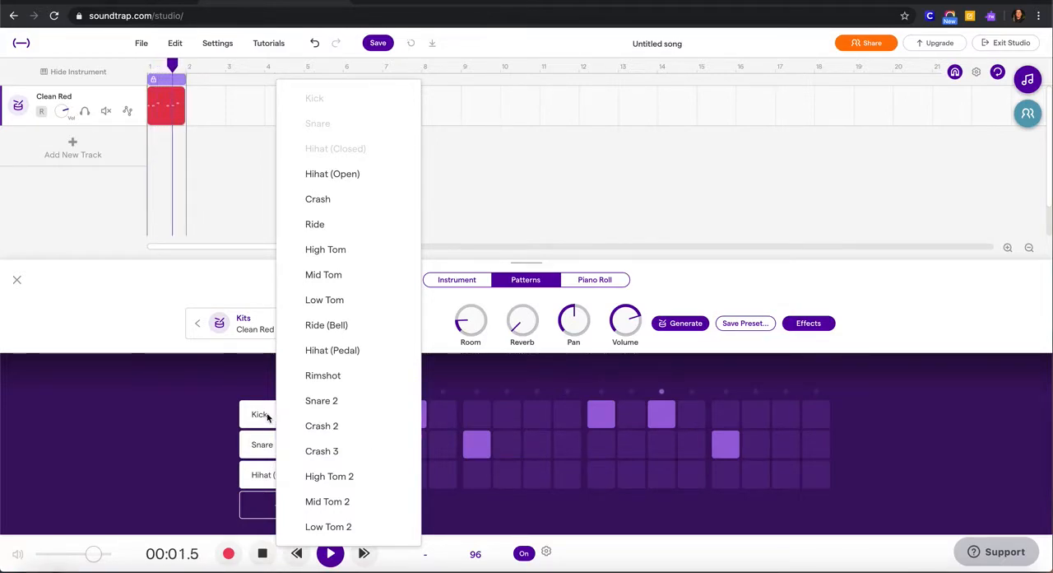
{"action": "left_click", "coordinate": [254, 424]}
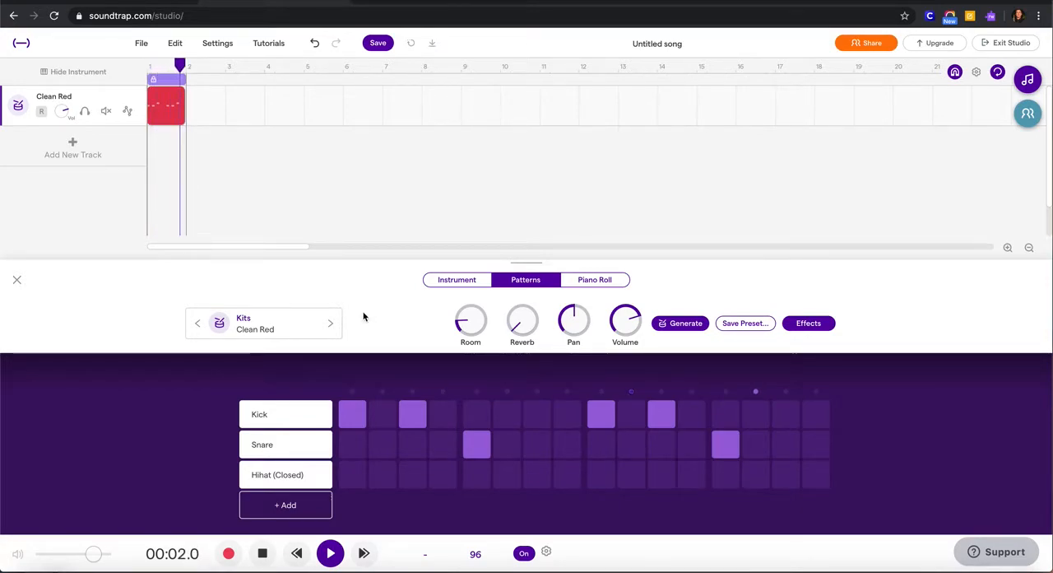
{"action": "key", "text": "space"}
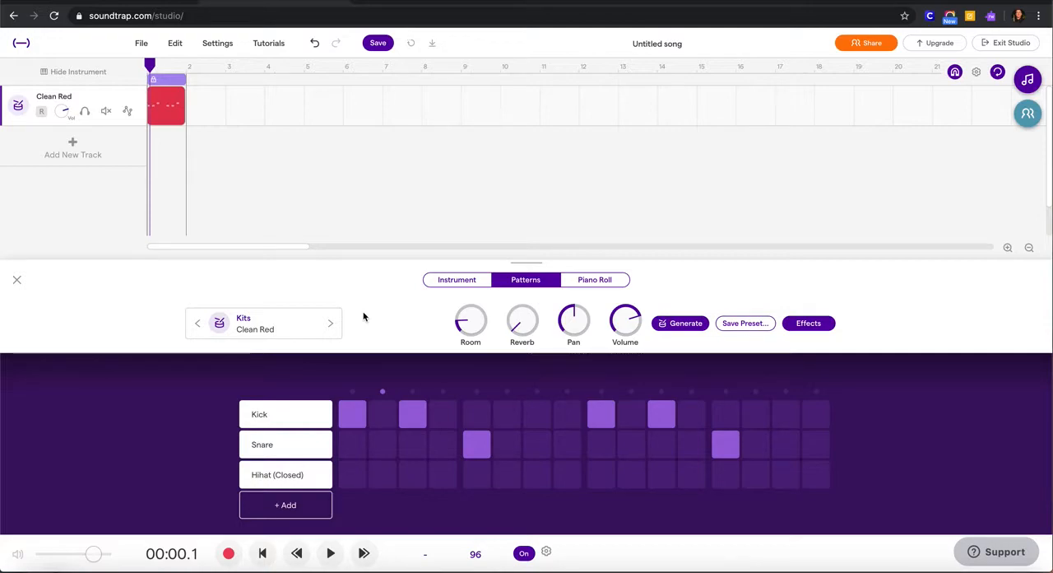
- Loop the one-bar drum region along the track so that it fills bars 1 to 7
{"action": "mouse_move", "coordinate": [176, 91]}
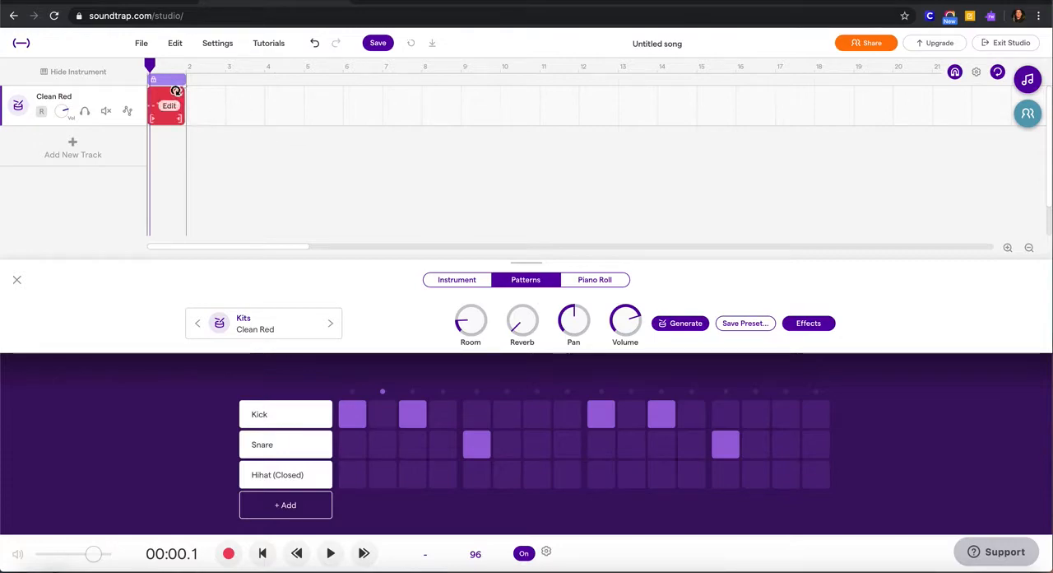
{"action": "left_click_drag", "start_coordinate": [176, 91], "coordinate": [409, 137]}
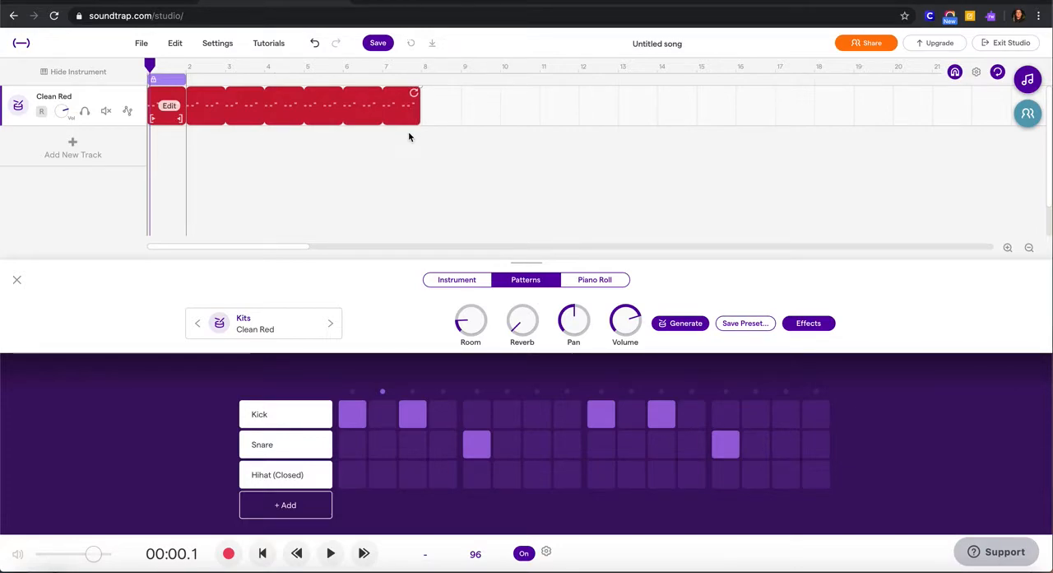
{"action": "left_click", "coordinate": [236, 151]}
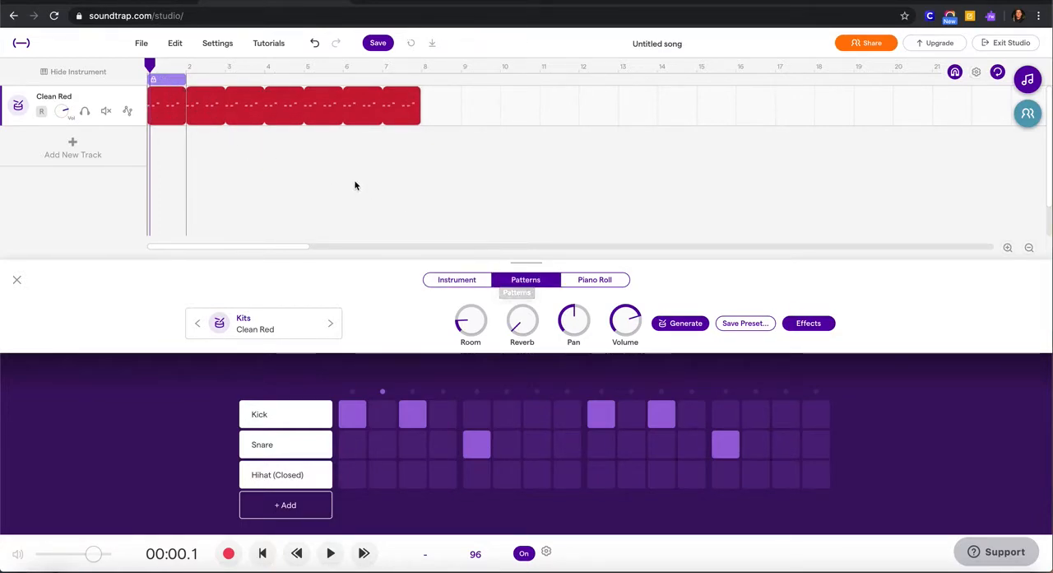
- Play the looped beat in the Instrument view and stop it
{"action": "left_click", "coordinate": [457, 280]}
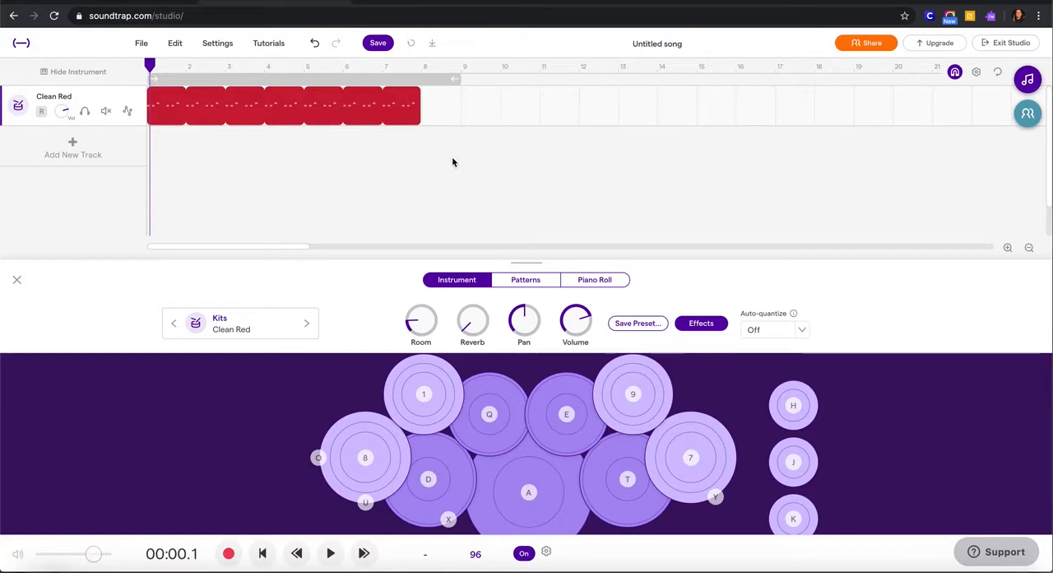
{"action": "key", "text": "space"}
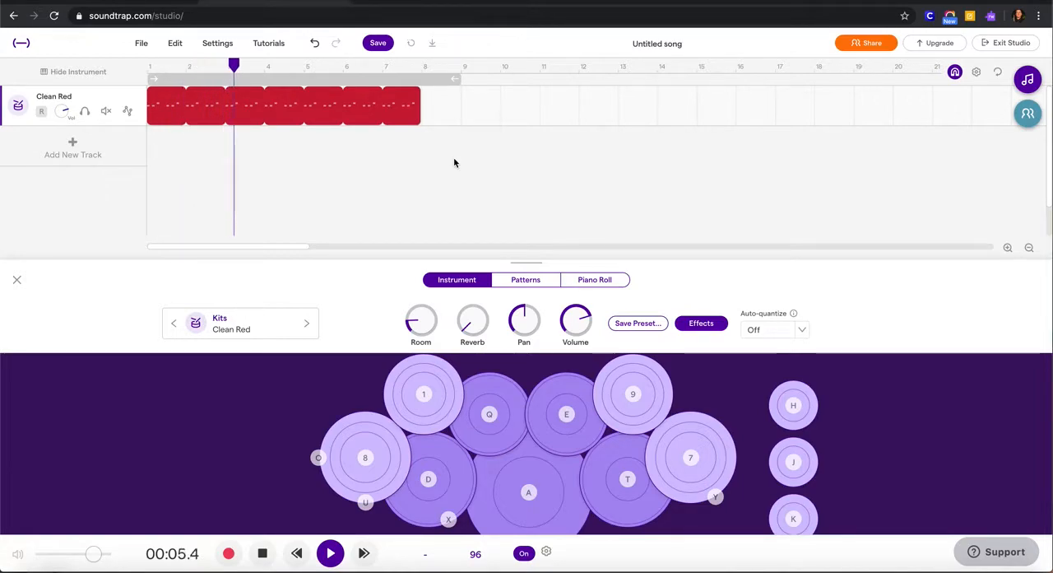
{"action": "key", "text": "space"}
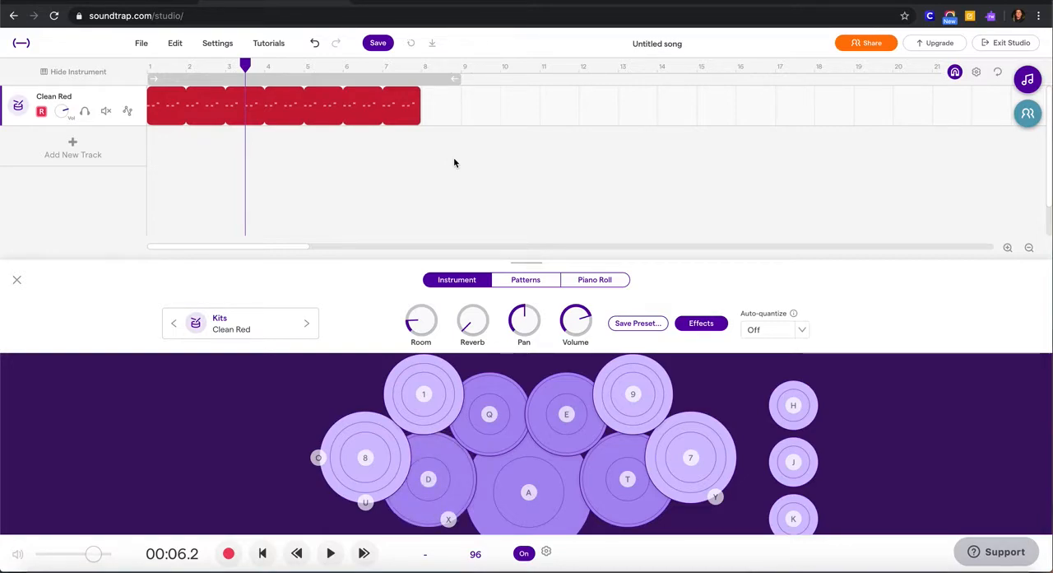
- Try out the A and D drum pads of the Clean Red kit by playing them live
{"action": "key", "text": "a"}
{"action": "key", "text": "a"}
{"action": "key", "text": "d"}
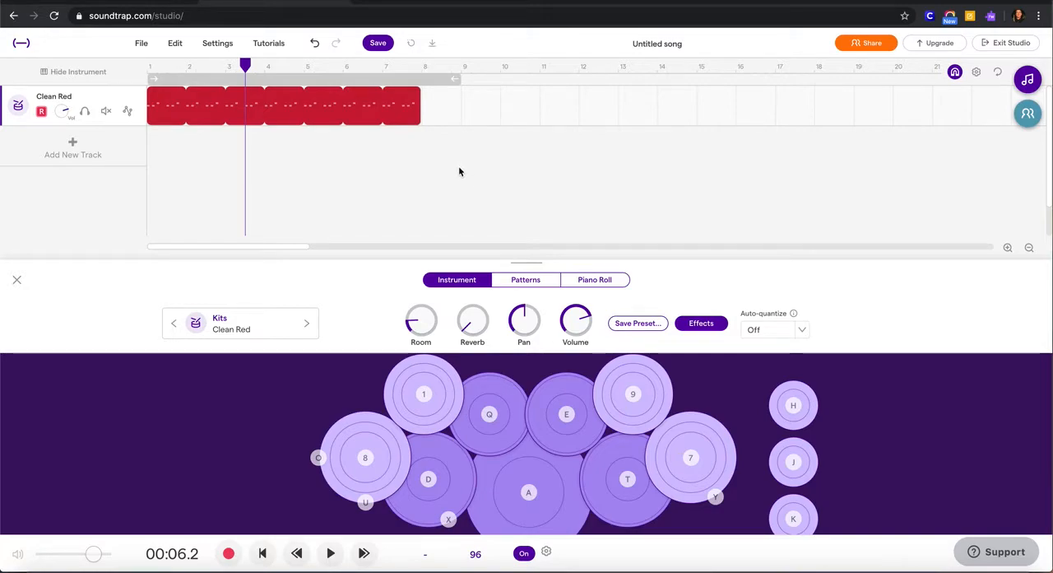
- Program bar 8 with Kick hits on steps 1, 3, 9 and 11 and Snare hits on 1, 3, 5, 9 and 13, and audition it
{"action": "left_click", "coordinate": [523, 285]}
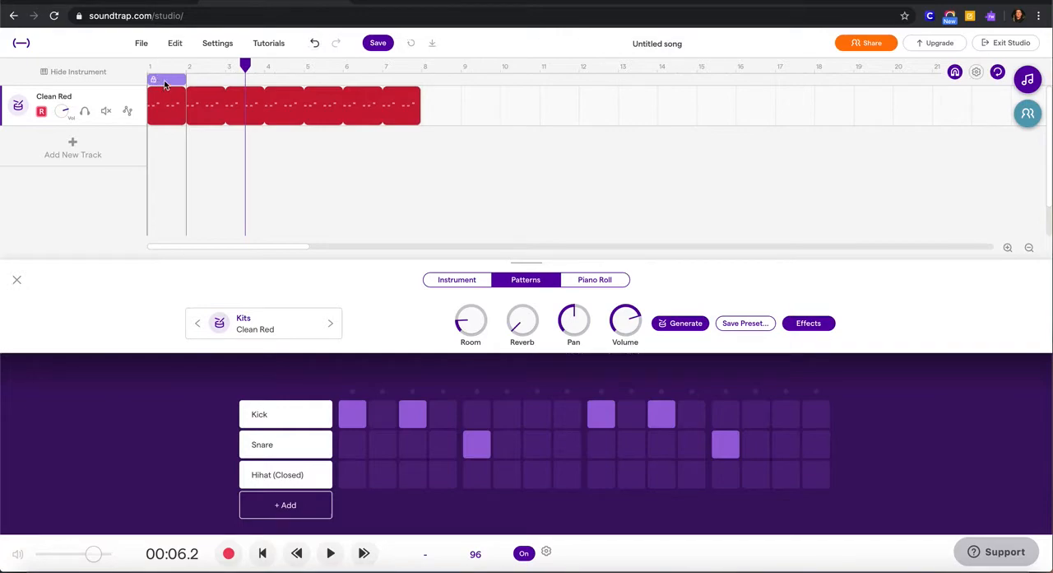
{"action": "left_click_drag", "start_coordinate": [168, 80], "coordinate": [448, 87]}
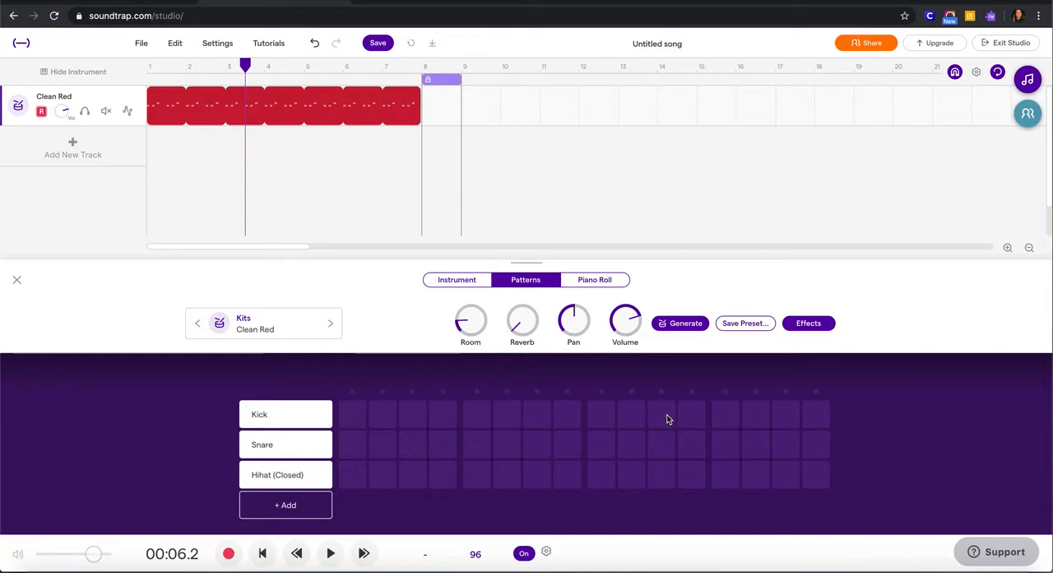
{"action": "left_click", "coordinate": [353, 416]}
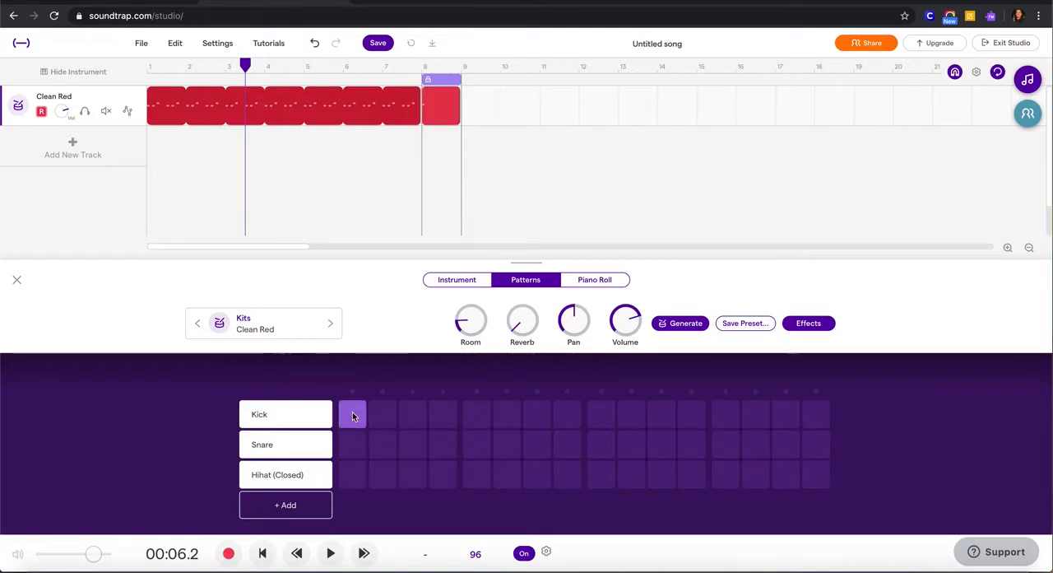
{"action": "left_click", "coordinate": [414, 418]}
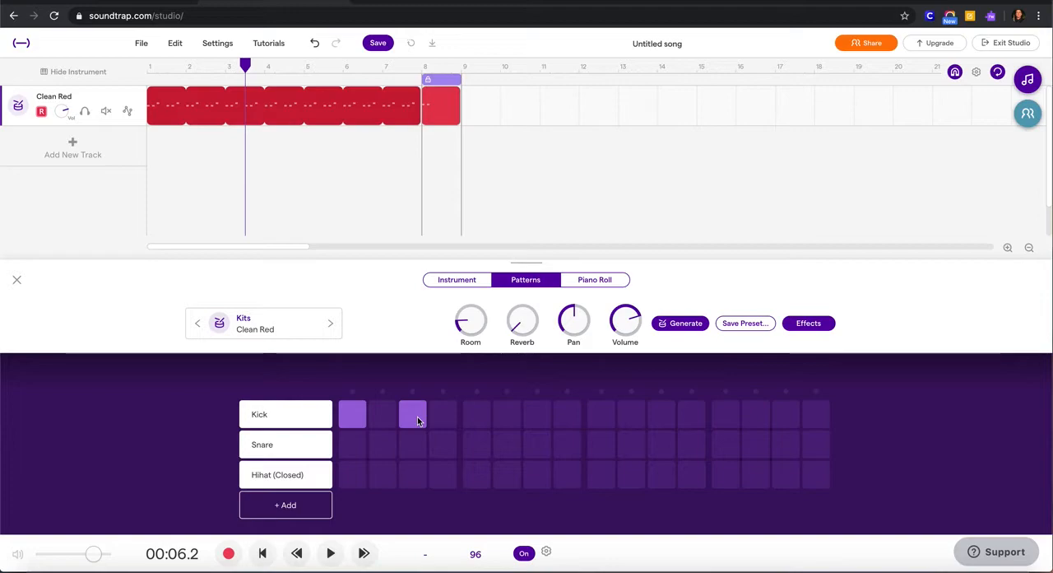
{"action": "left_click", "coordinate": [358, 447]}
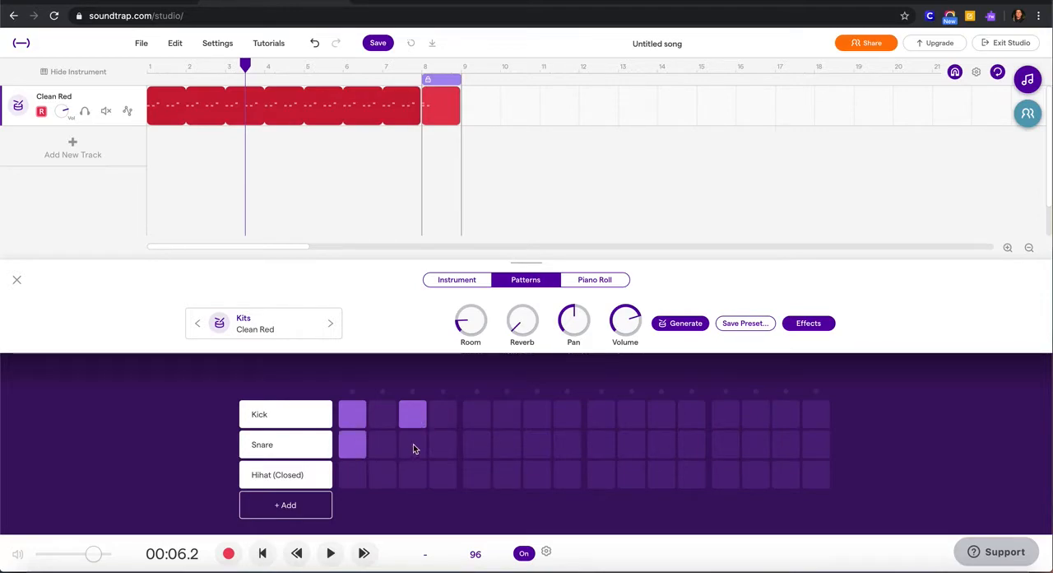
{"action": "left_click", "coordinate": [481, 446]}
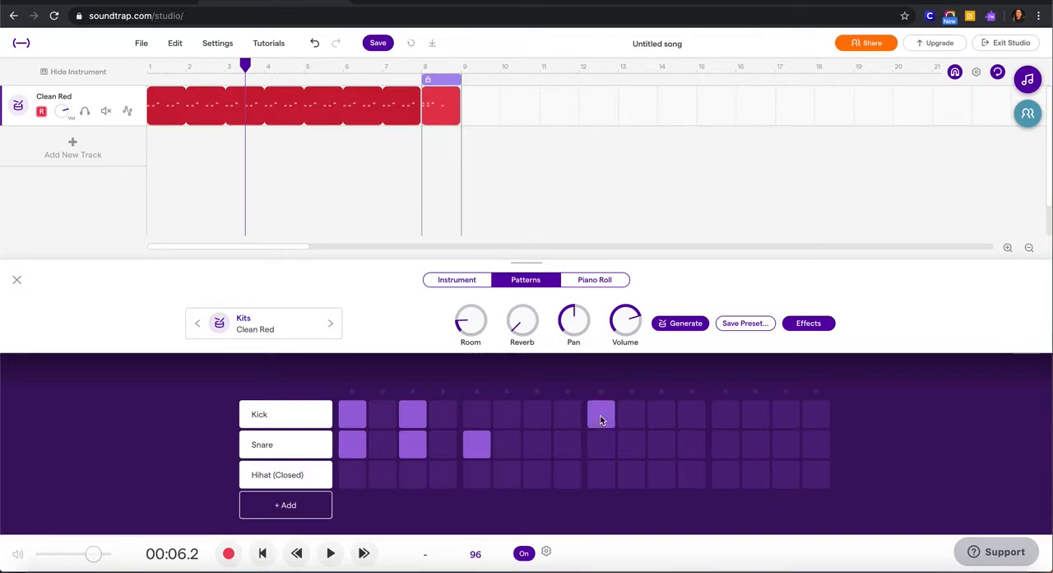
{"action": "left_click", "coordinate": [603, 446]}
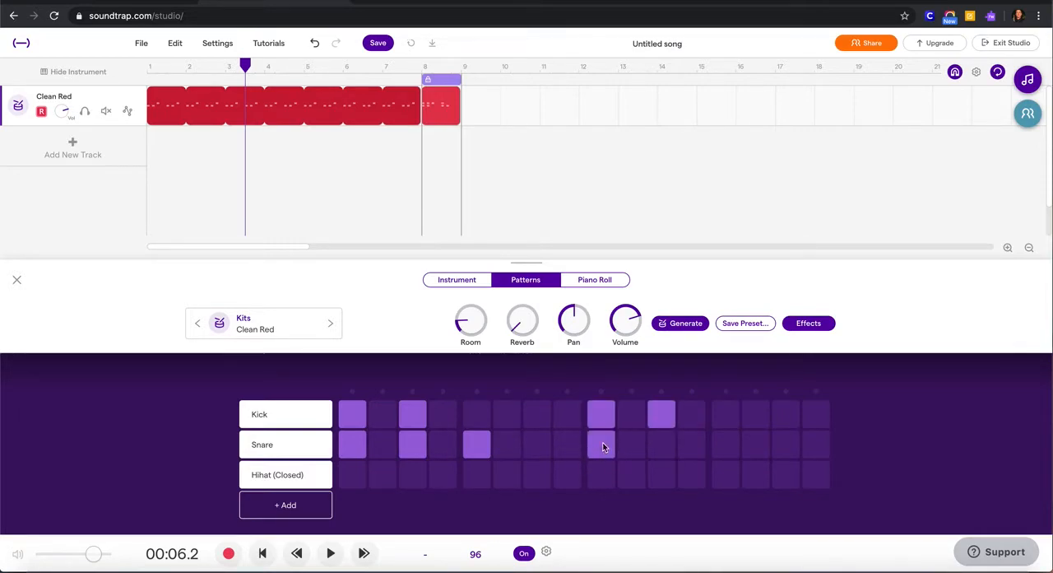
{"action": "left_click", "coordinate": [727, 445]}
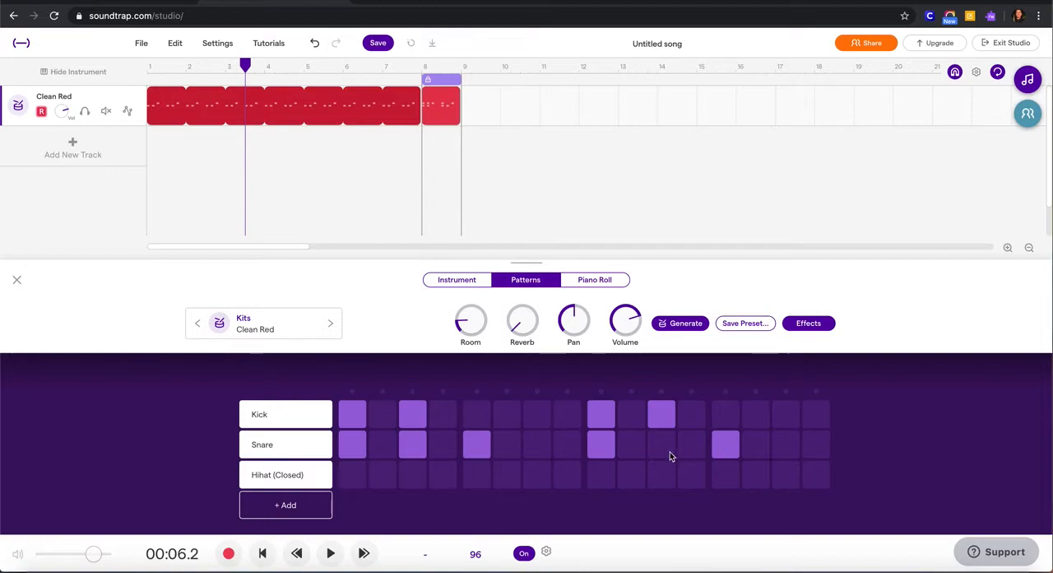
{"action": "left_click", "coordinate": [480, 446]}
{"action": "key", "text": "space"}
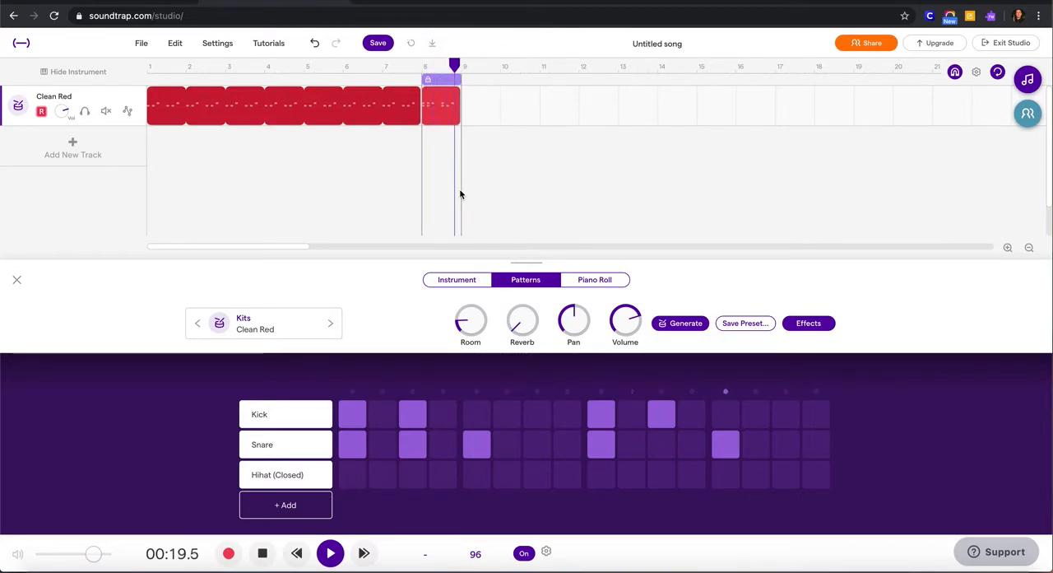
{"action": "key", "text": "space"}
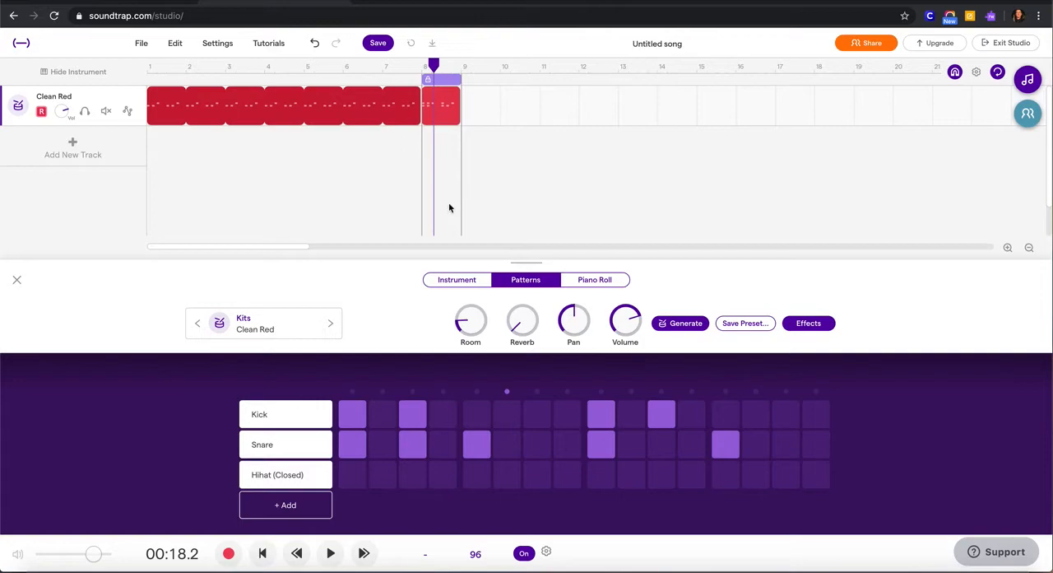
- Compare the Instrument, Patterns and Piano Roll views of the drum track, ending in the Instrument view
{"action": "left_click", "coordinate": [450, 281]}
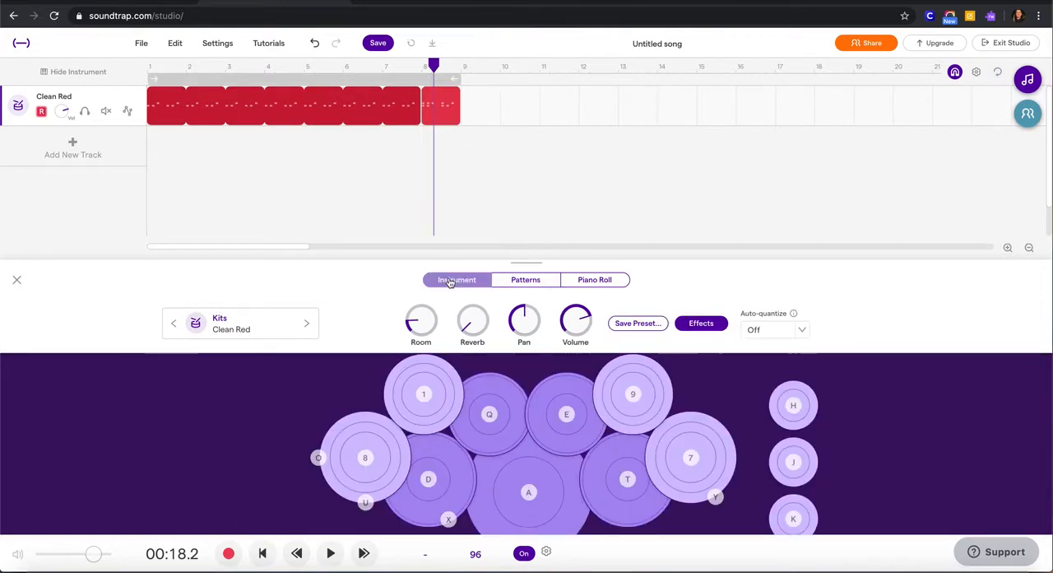
{"action": "left_click", "coordinate": [512, 282]}
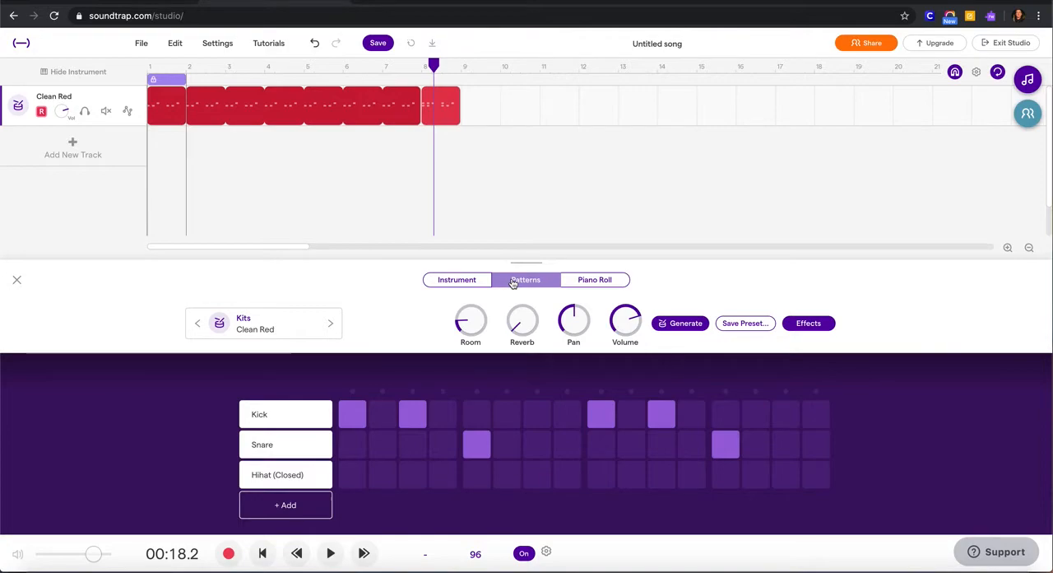
{"action": "left_click", "coordinate": [456, 282]}
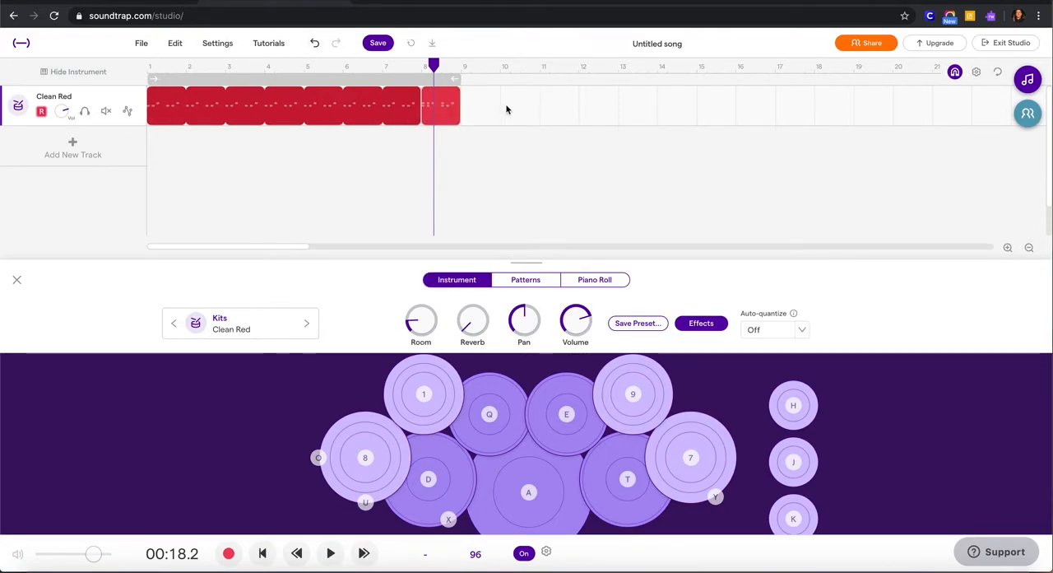
{"action": "left_click", "coordinate": [588, 281]}
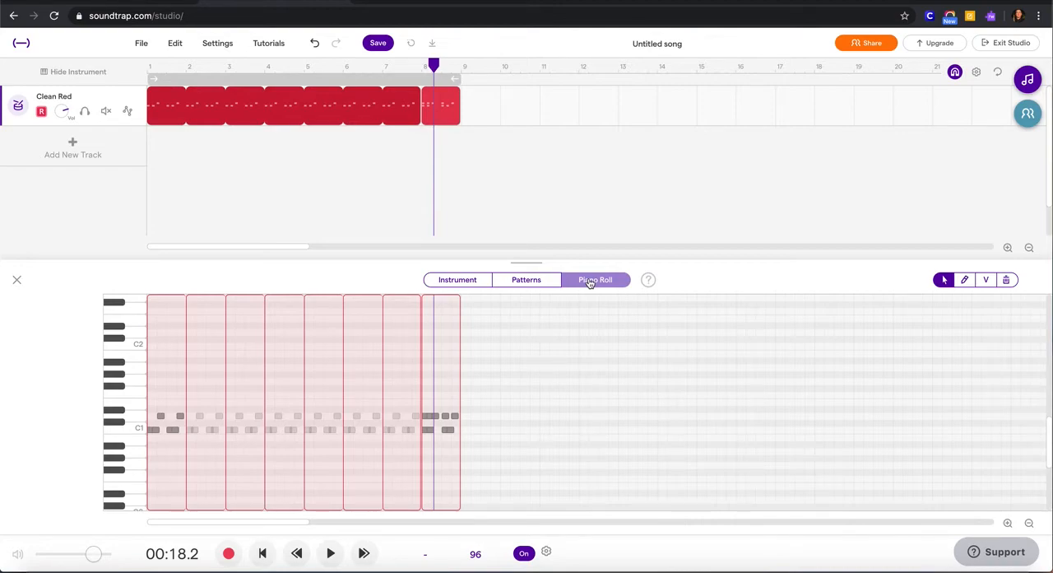
{"action": "left_click", "coordinate": [529, 284]}
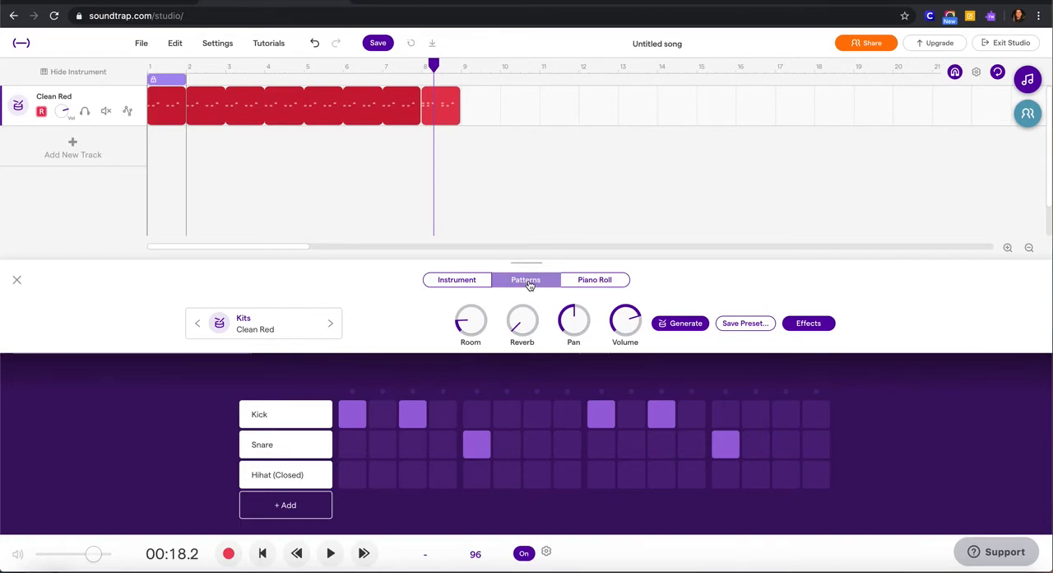
{"action": "left_click", "coordinate": [463, 281]}
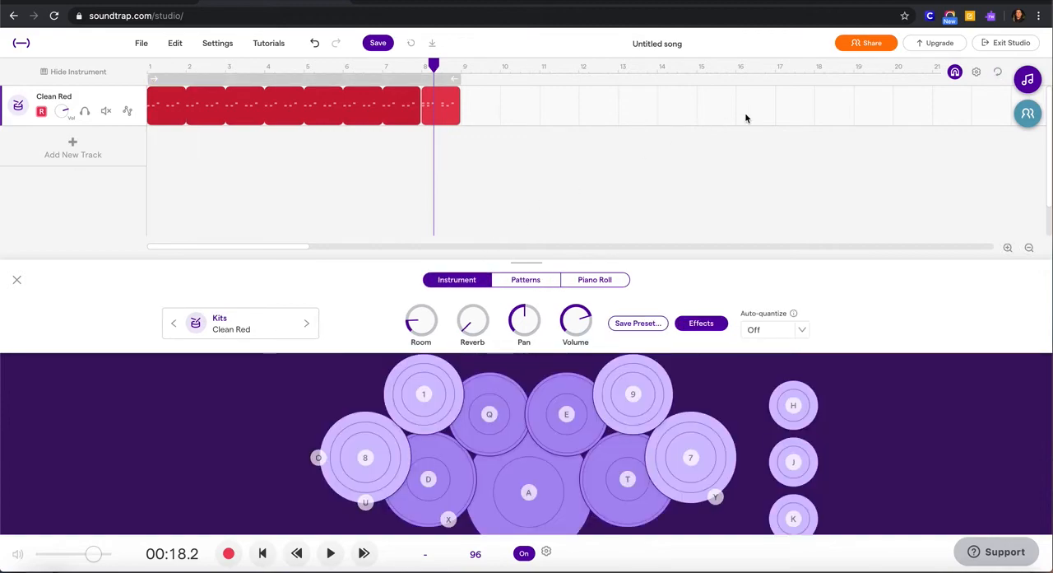
- Turn on cycle mode over bars 1 to 8 and play the beat from the start of the song
{"action": "left_click", "coordinate": [998, 73]}
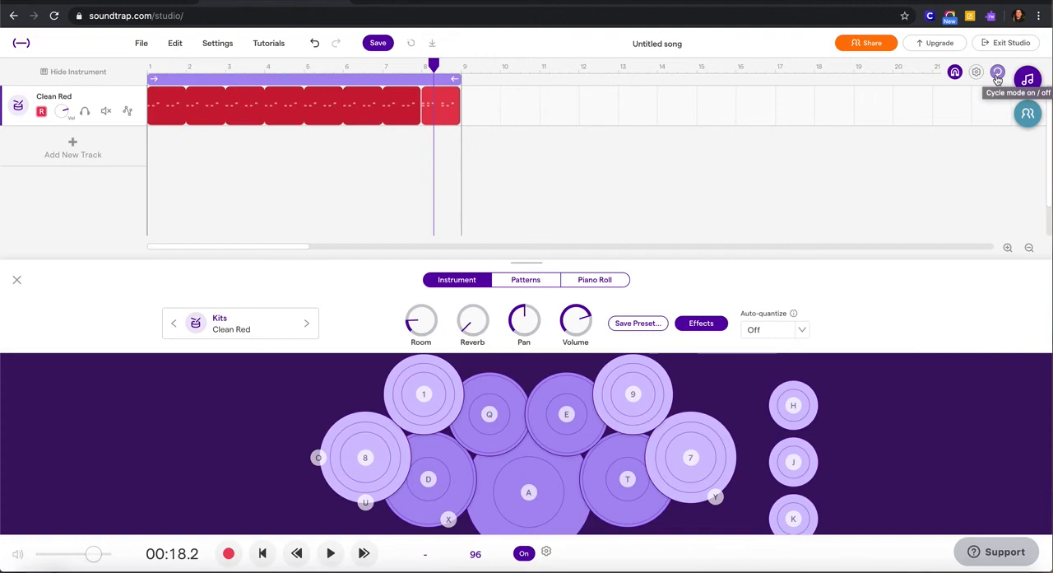
{"action": "mouse_move", "coordinate": [455, 79]}
{"action": "left_mouse_down"}
{"action": "mouse_move", "coordinate": [588, 77]}
{"action": "mouse_move", "coordinate": [398, 76]}
{"action": "mouse_move", "coordinate": [463, 77]}
{"action": "mouse_move", "coordinate": [453, 77]}
{"action": "left_mouse_up"}
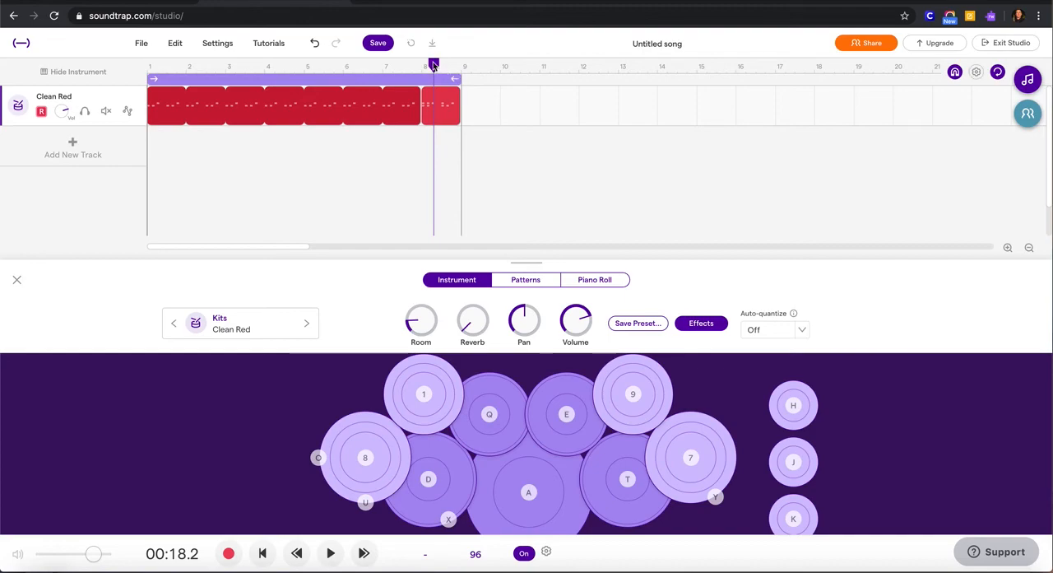
{"action": "left_click_drag", "start_coordinate": [436, 65], "coordinate": [149, 70]}
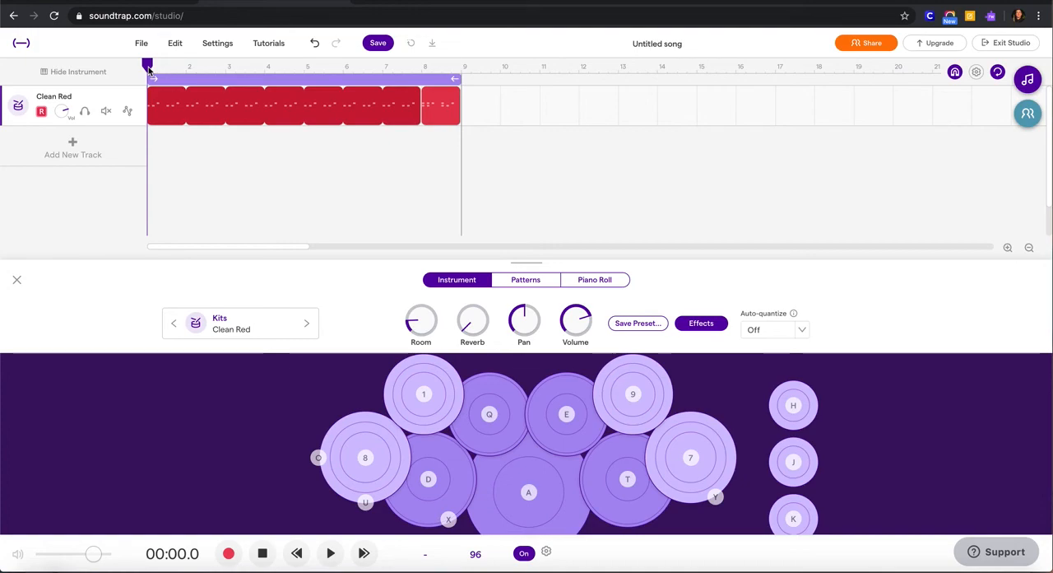
{"action": "key", "text": "space"}
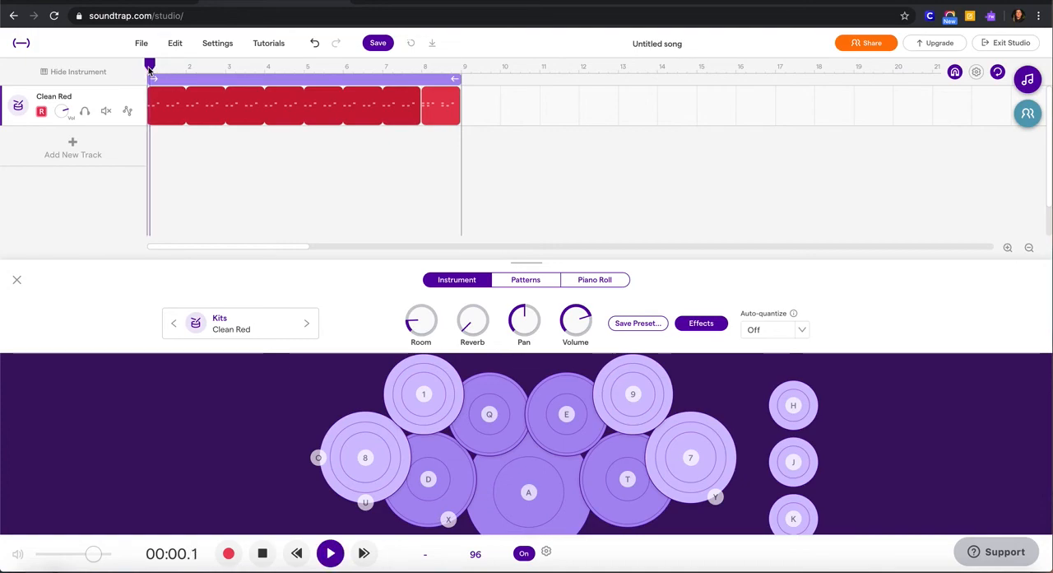